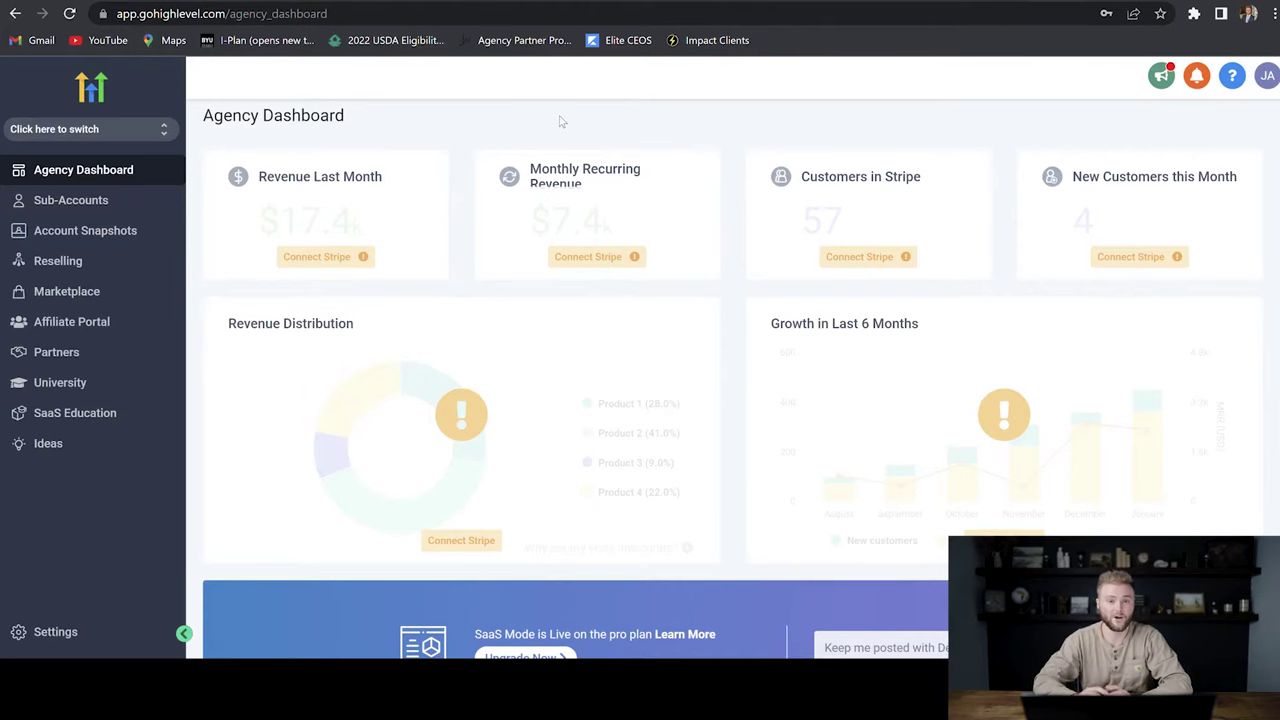
Step: Open the agency's Phone System – Twilio settings page
click(70, 630)
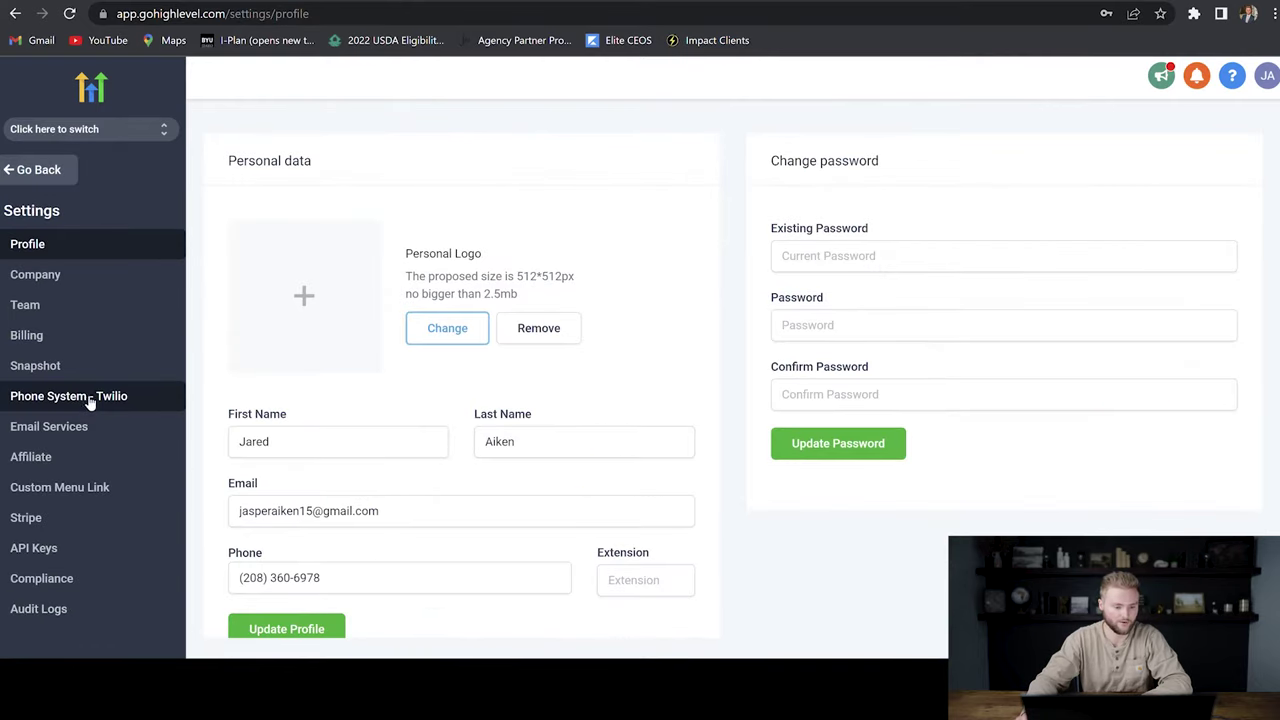
click(87, 400)
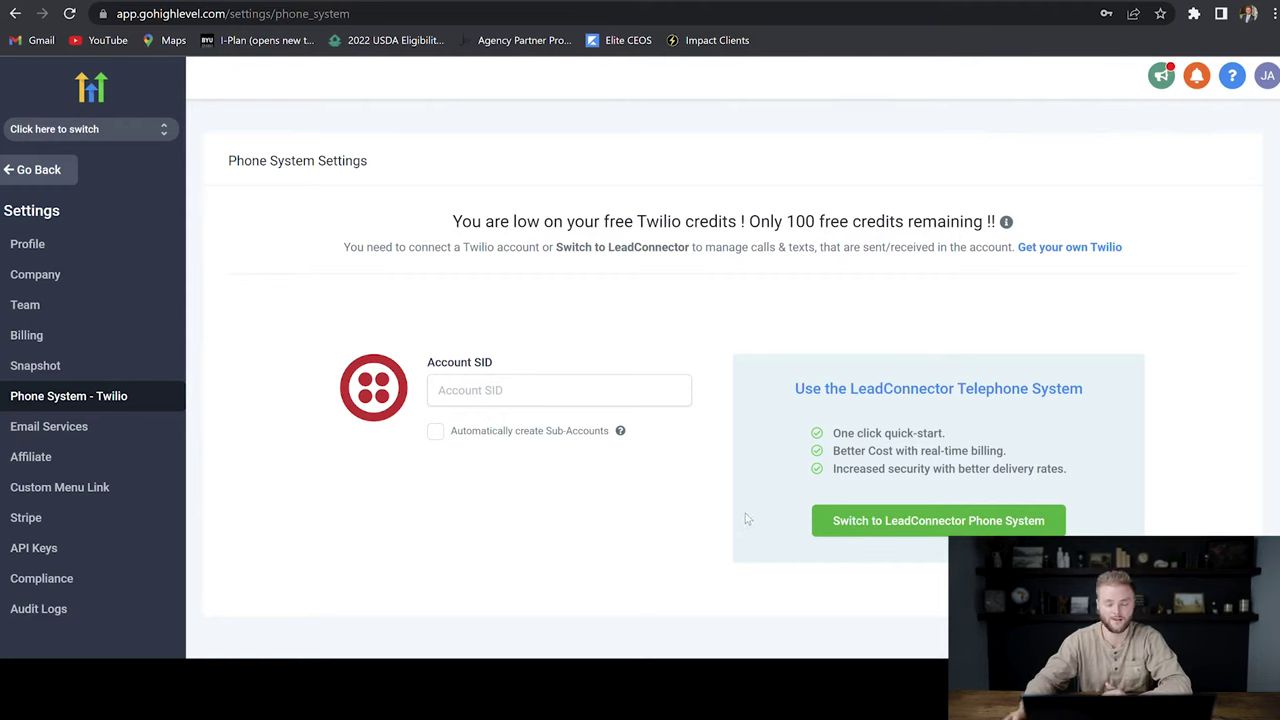
Step: Move the agency and the Advanced Selling Systems sub-account onto LeadConnector Phone Service
click(926, 521)
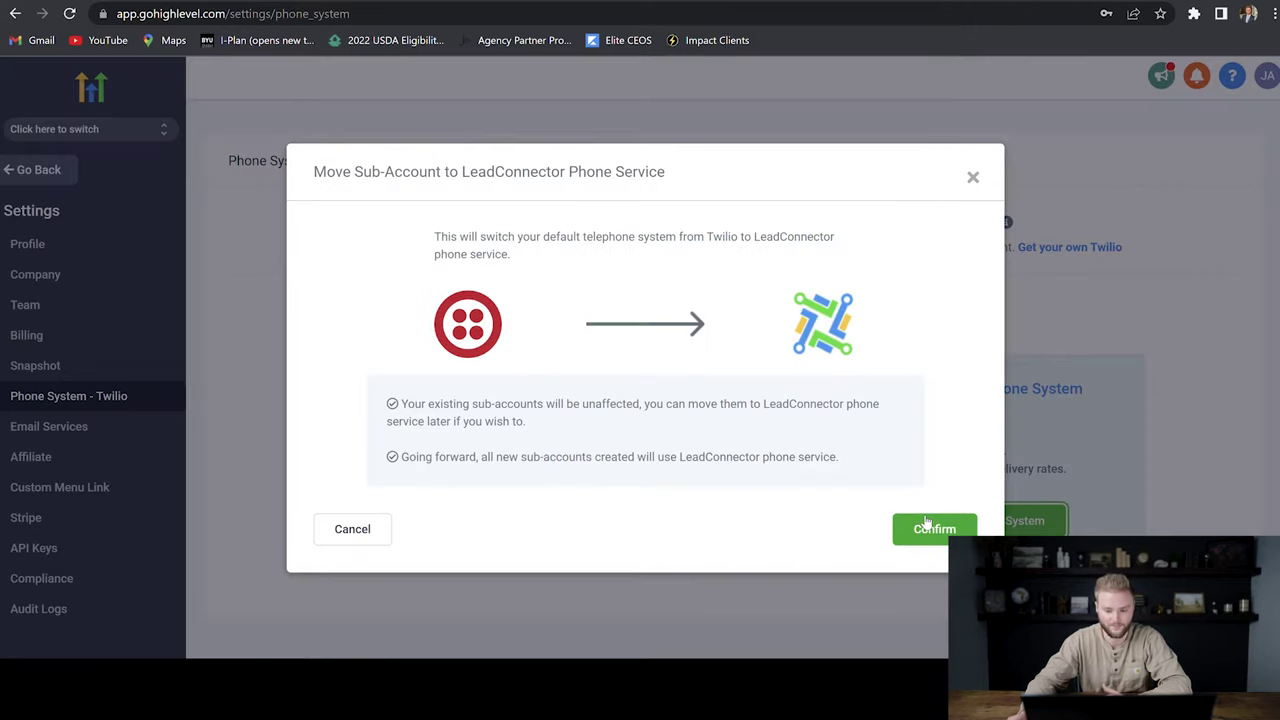
click(934, 529)
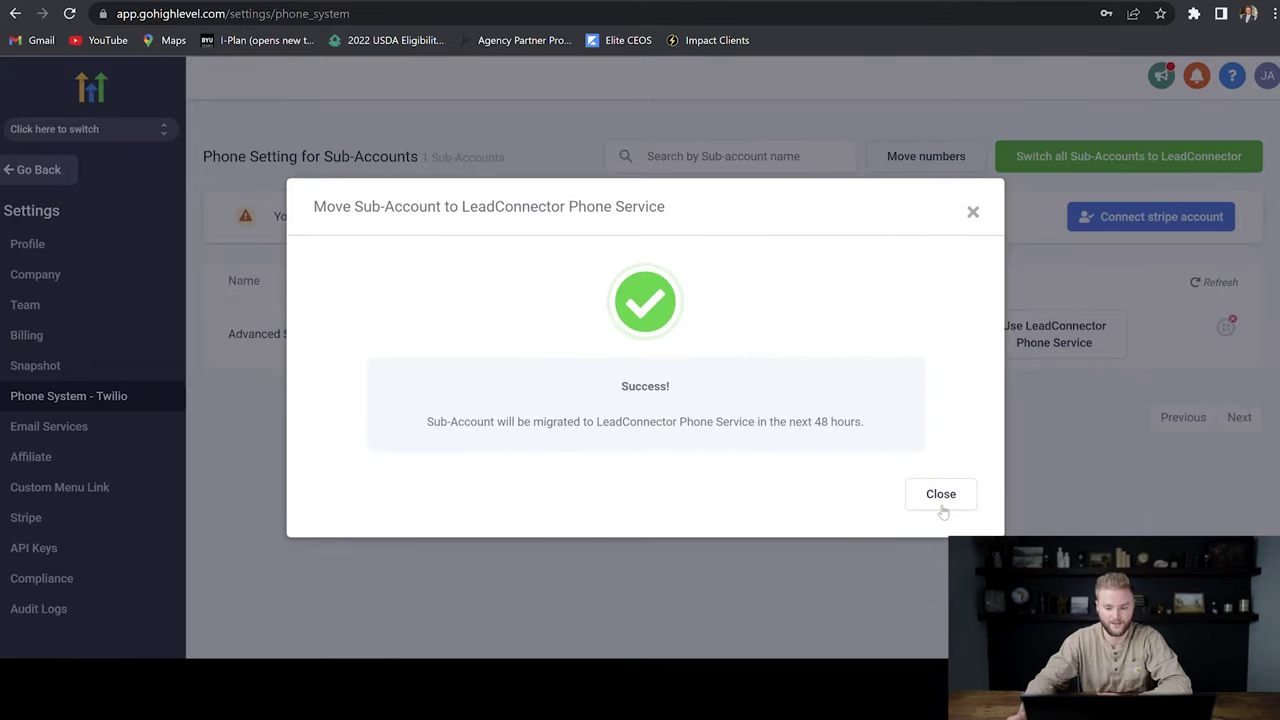
click(940, 494)
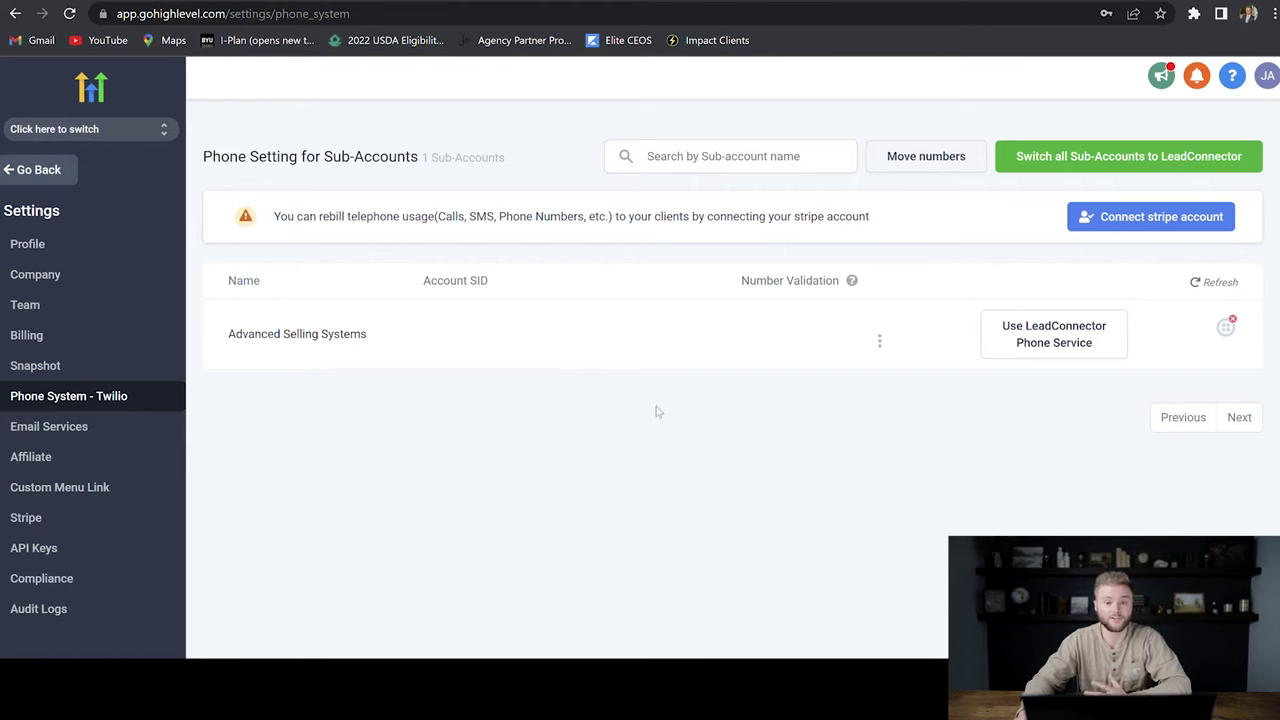
click(1060, 344)
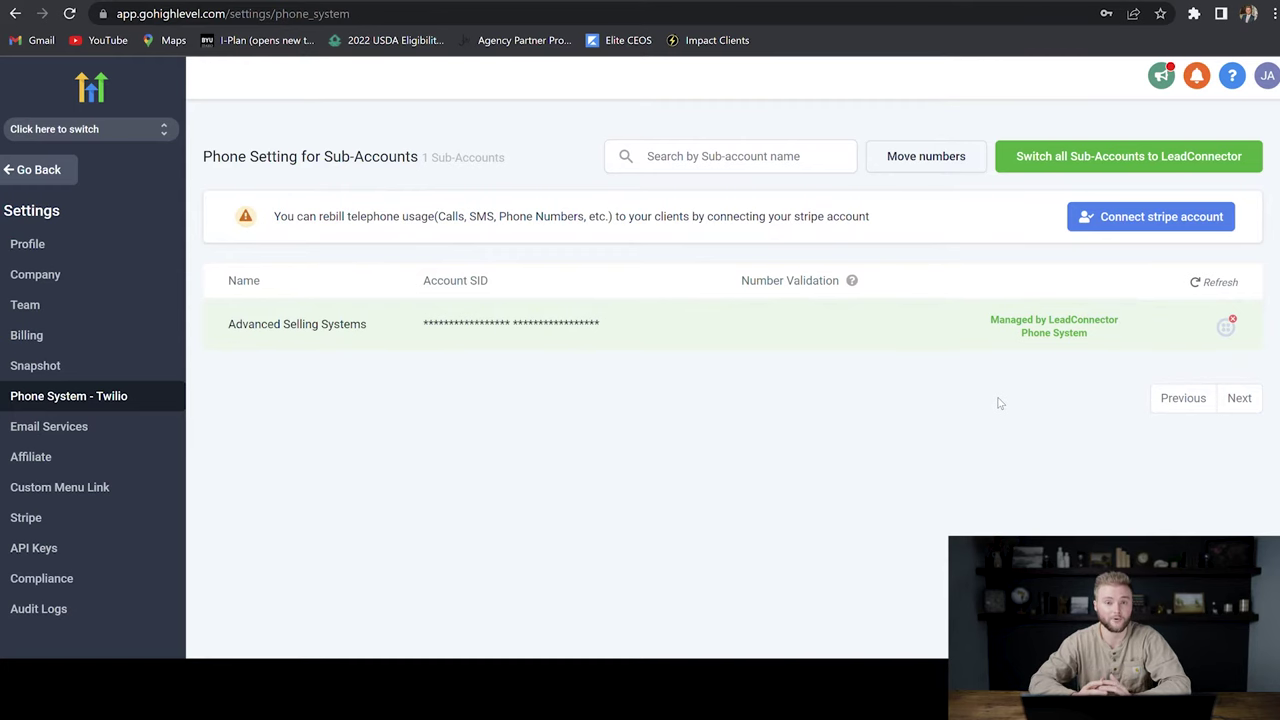
click(155, 131)
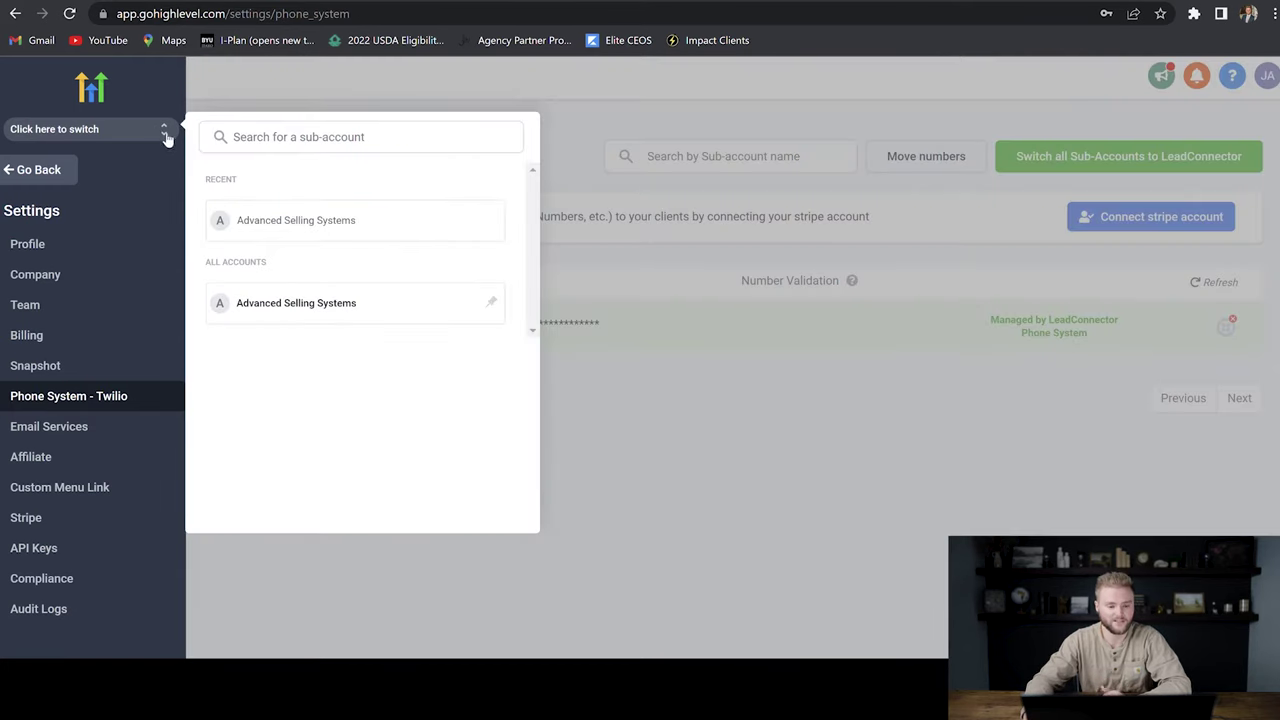
Step: Switch into Advanced Selling Systems and open its Phone Numbers settings
click(296, 221)
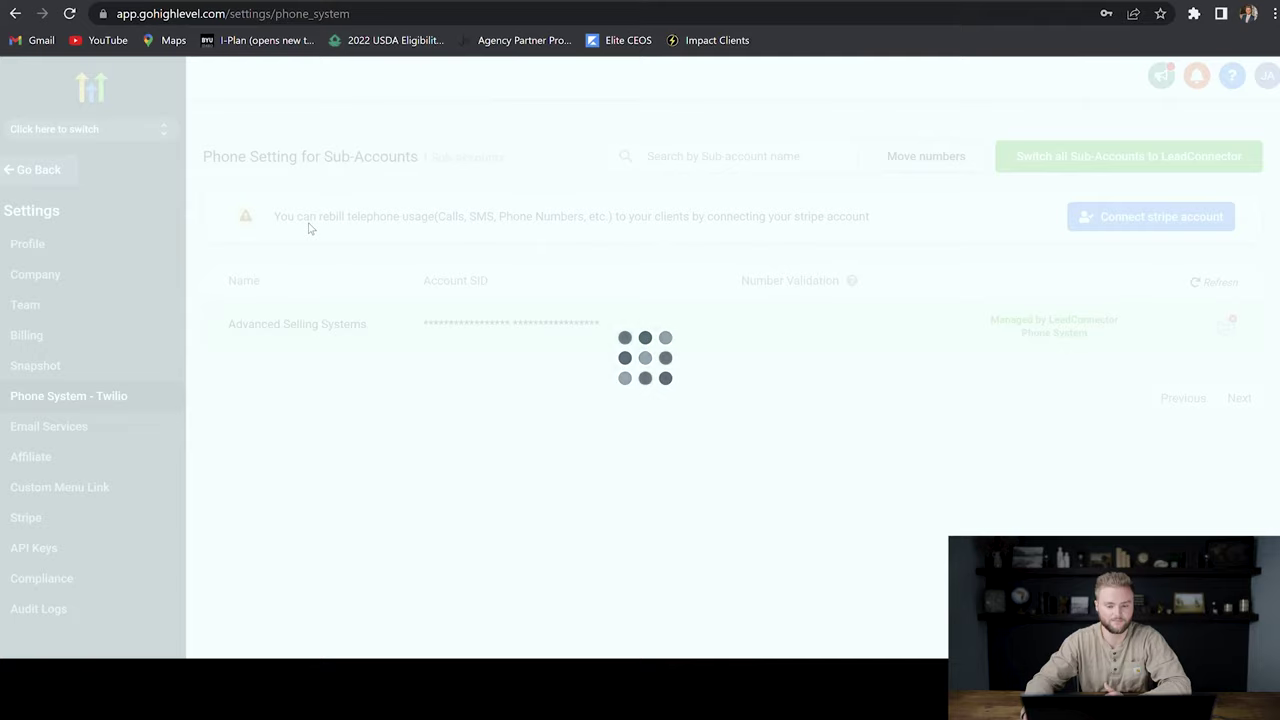
click(64, 631)
click(77, 465)
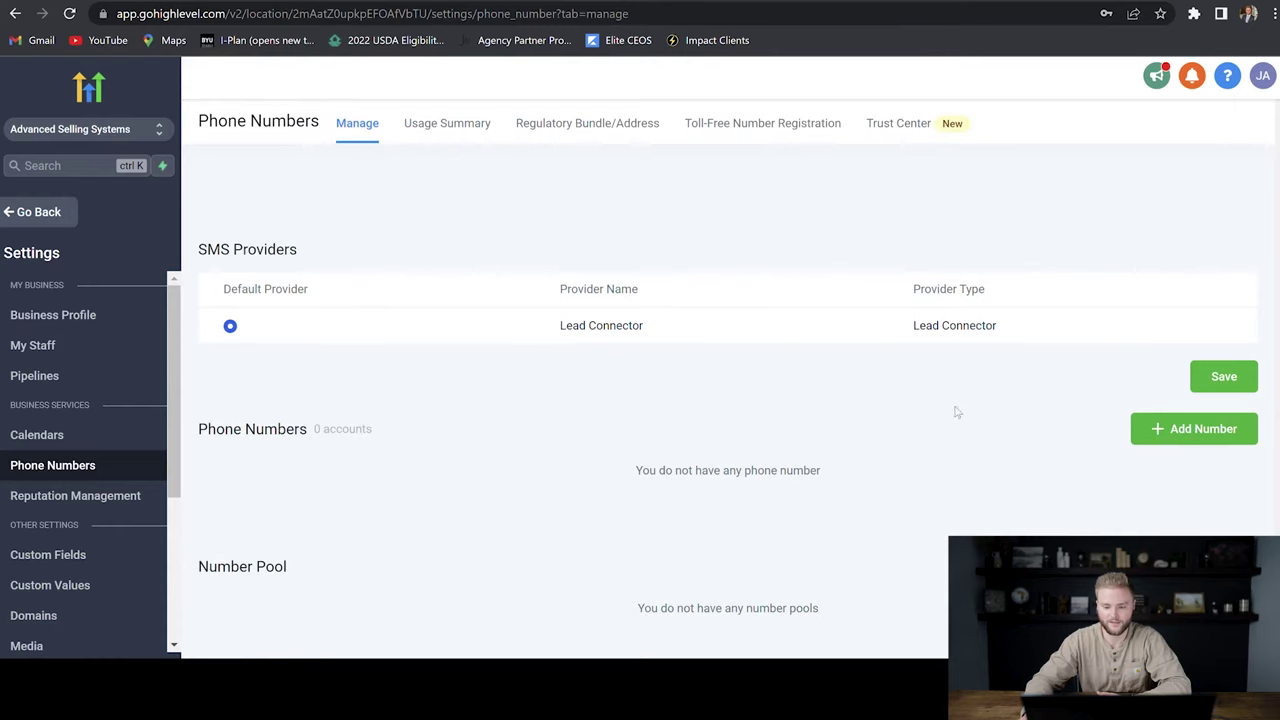
Step: Search area code 208 and buy the first available number
click(1177, 432)
click(568, 285)
text(208)
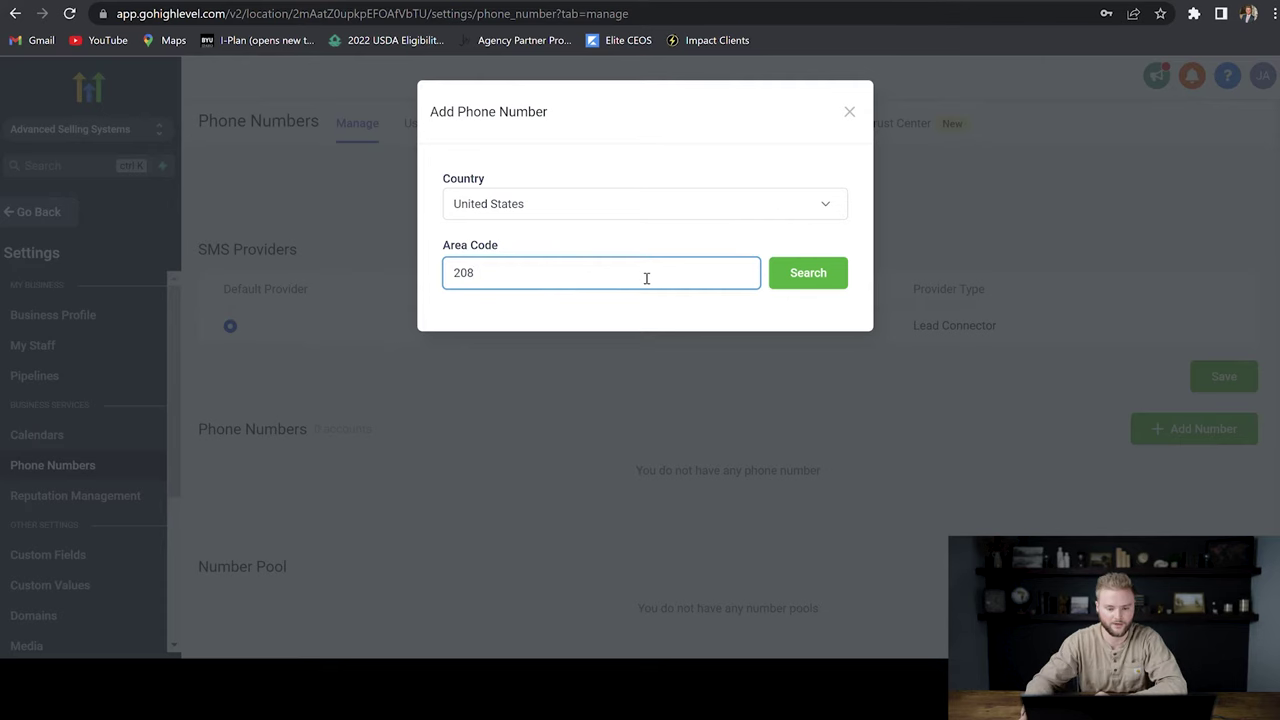
click(834, 273)
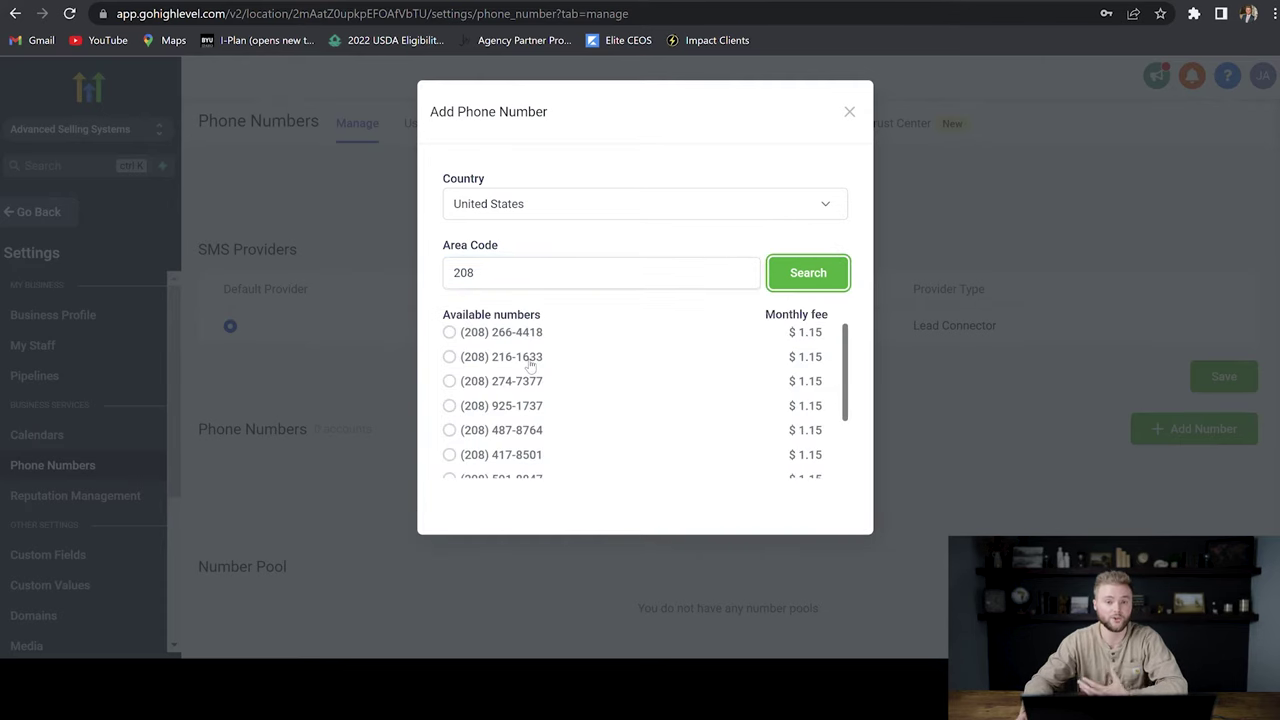
scroll(530, 366, down, 2)
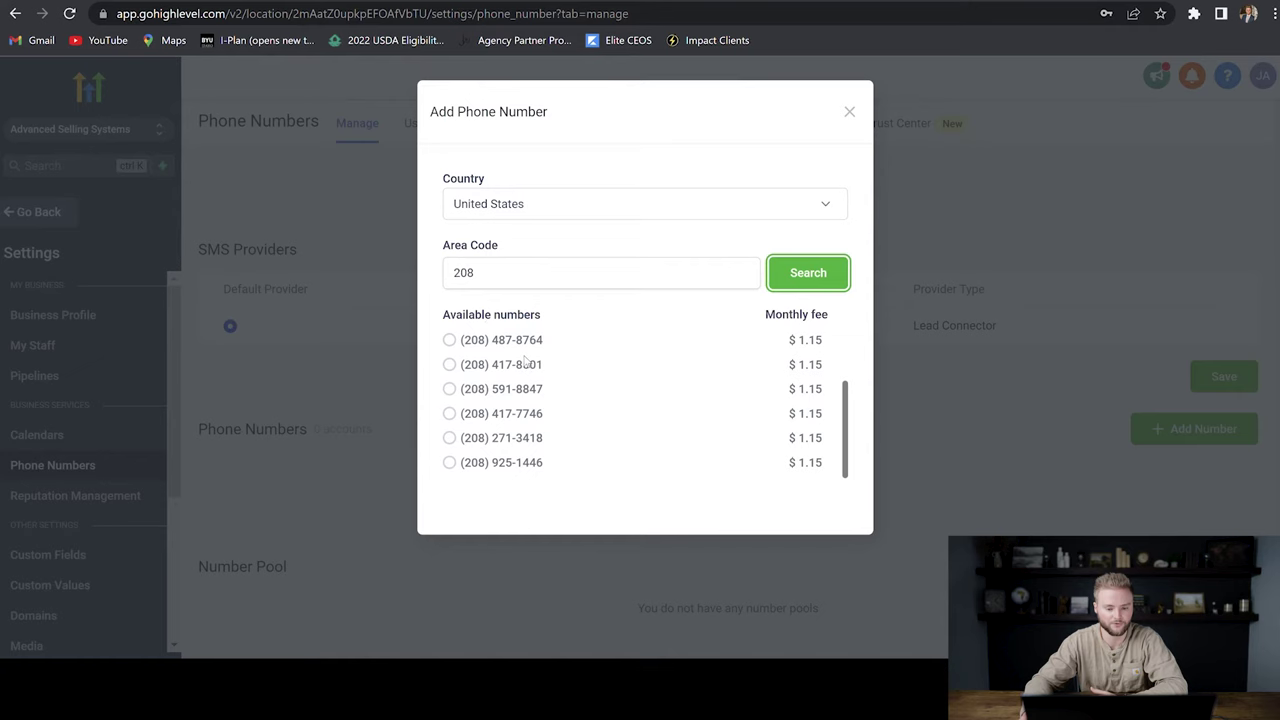
scroll(530, 362, up, 2)
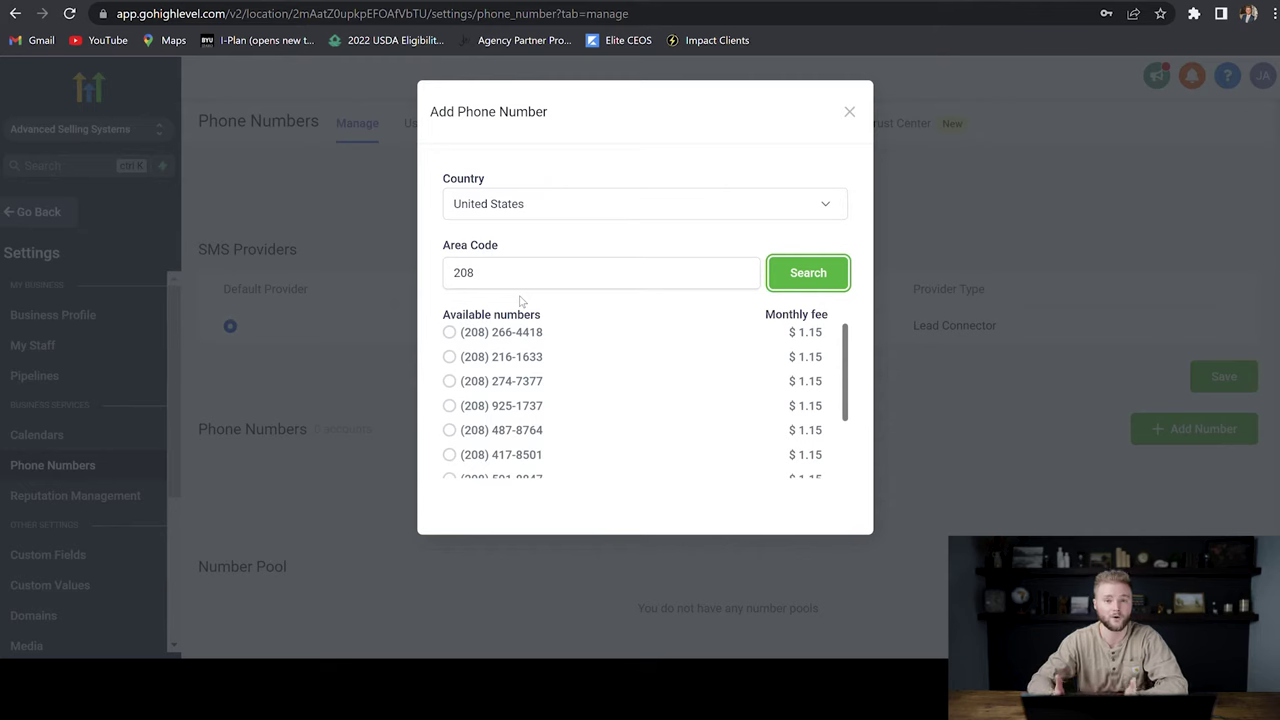
click(500, 334)
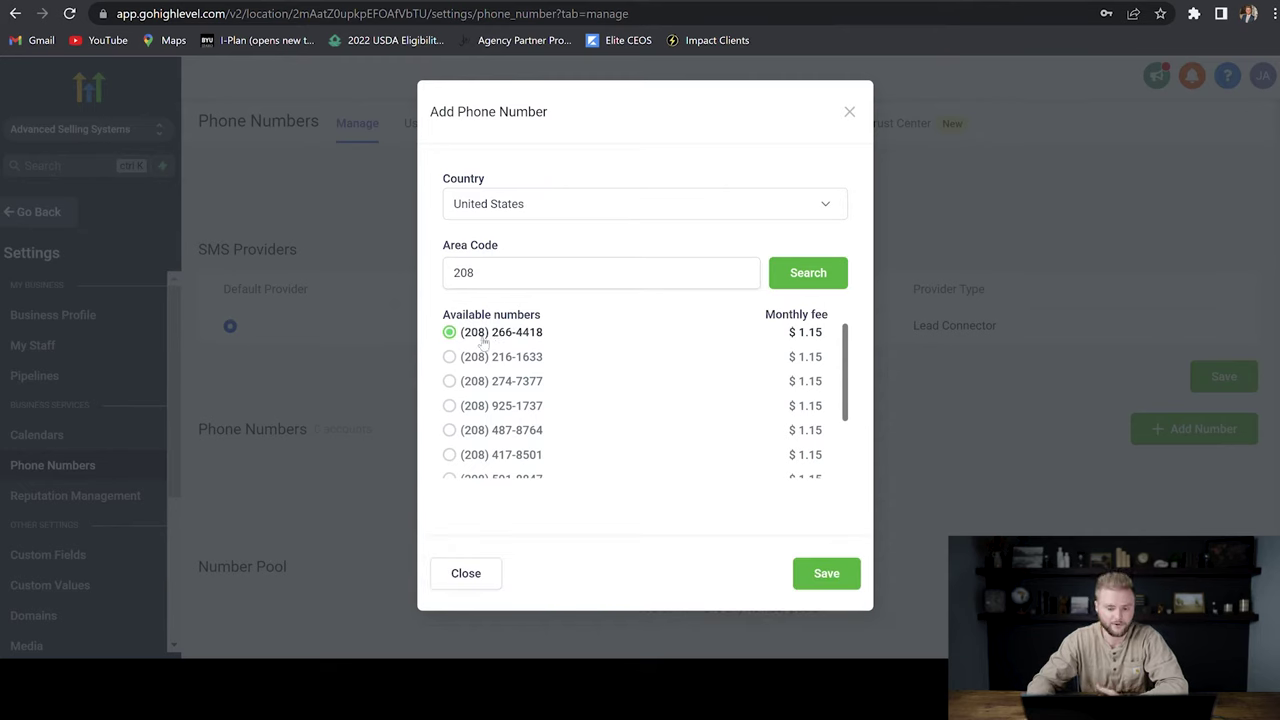
click(846, 574)
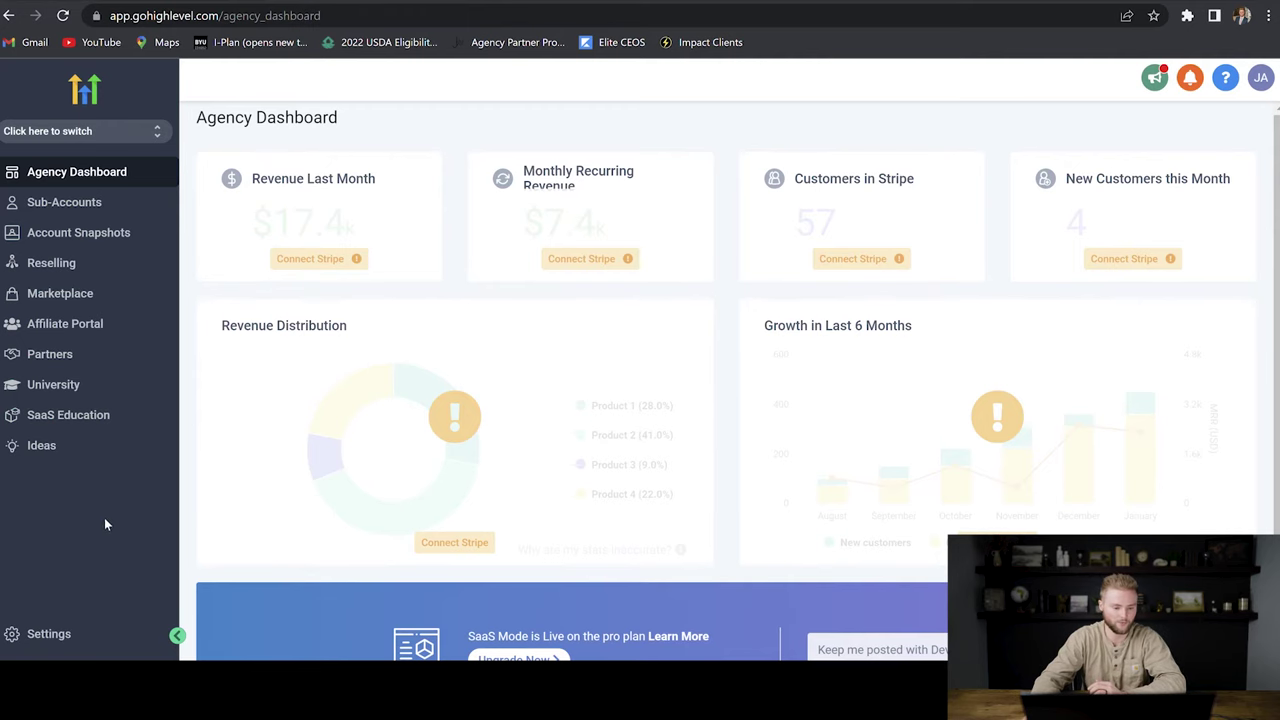
Step: Go to the agency's Email Services settings and open the Dedicated domain page
click(70, 632)
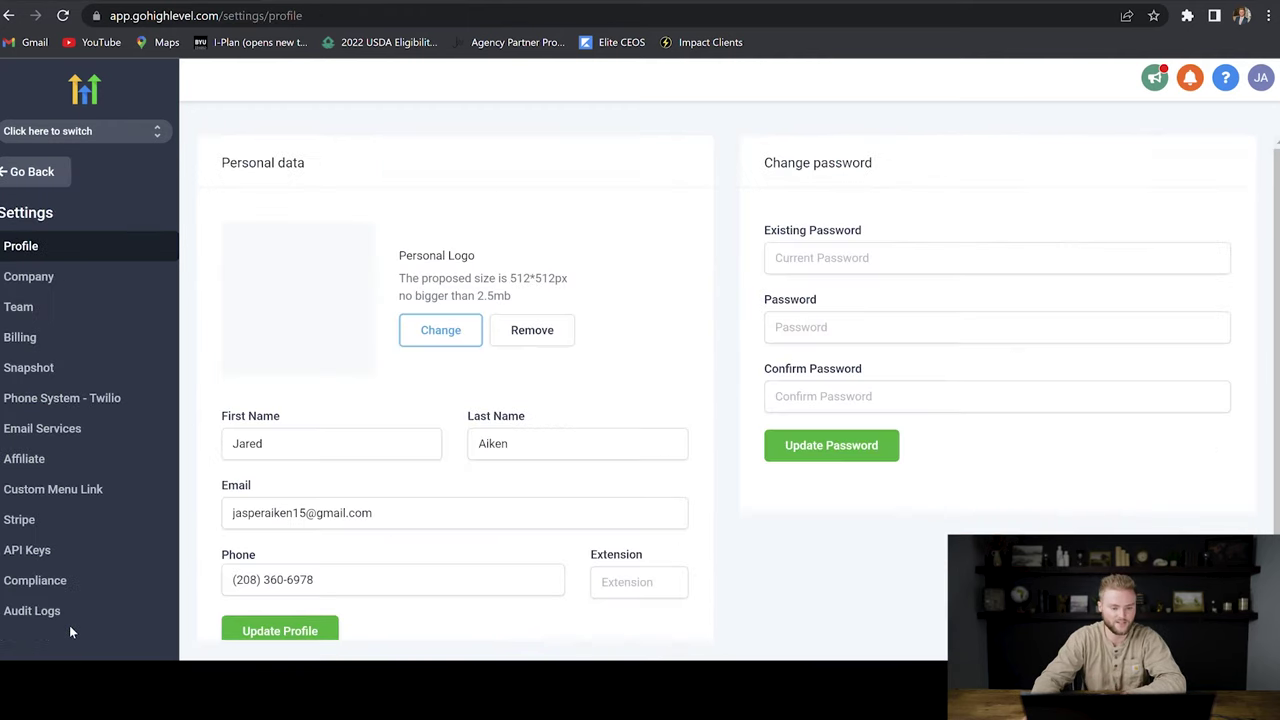
click(84, 431)
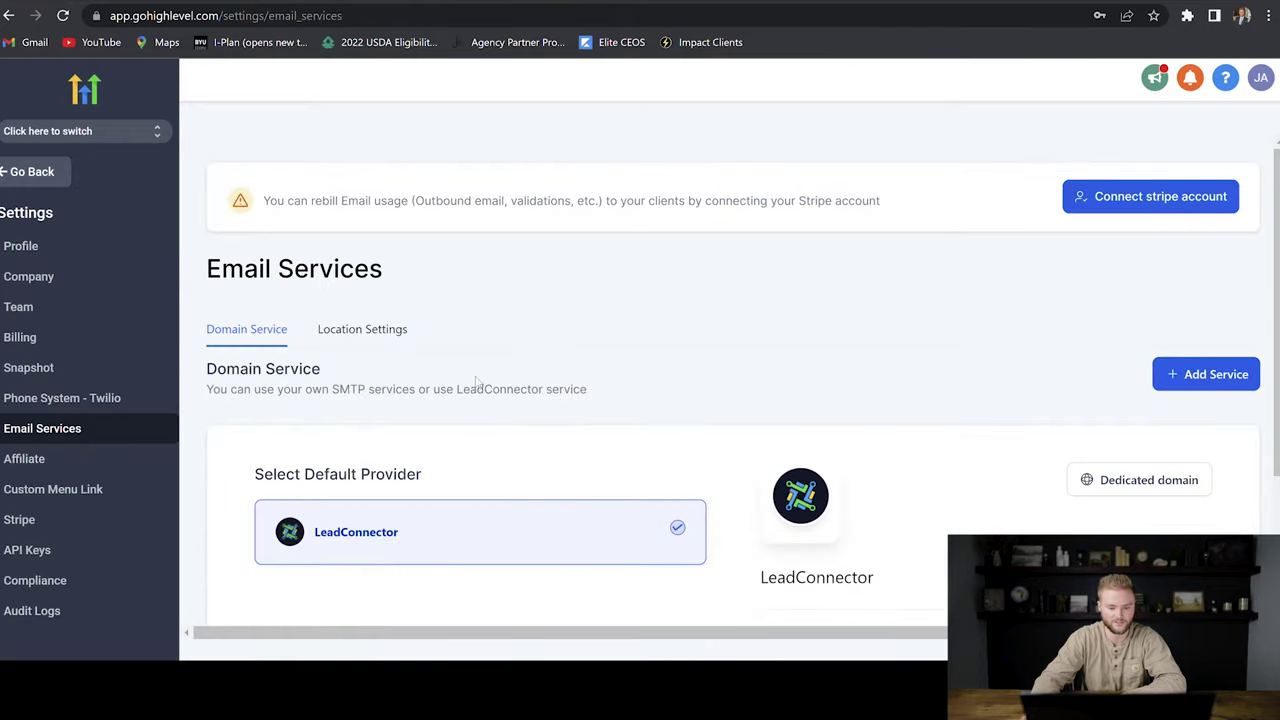
scroll(471, 380, down, 2)
scroll(566, 306, up, 1)
scroll(567, 308, down, 1)
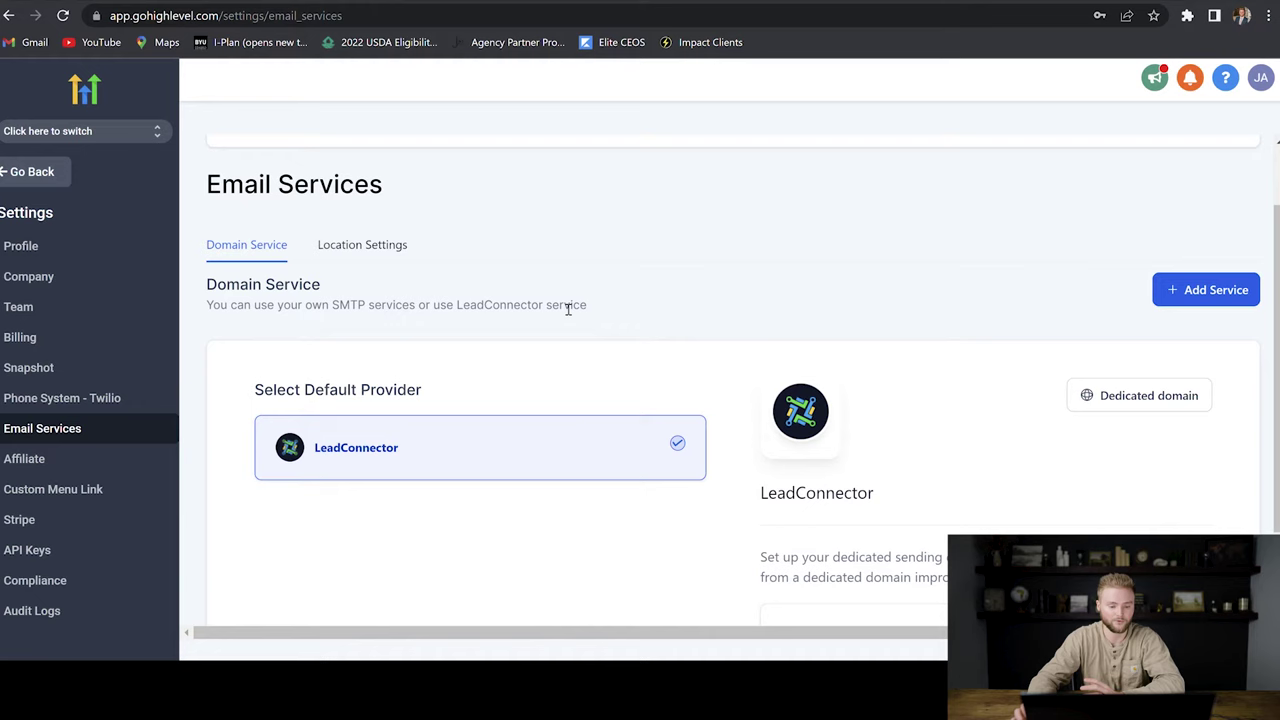
scroll(834, 344, down, 1)
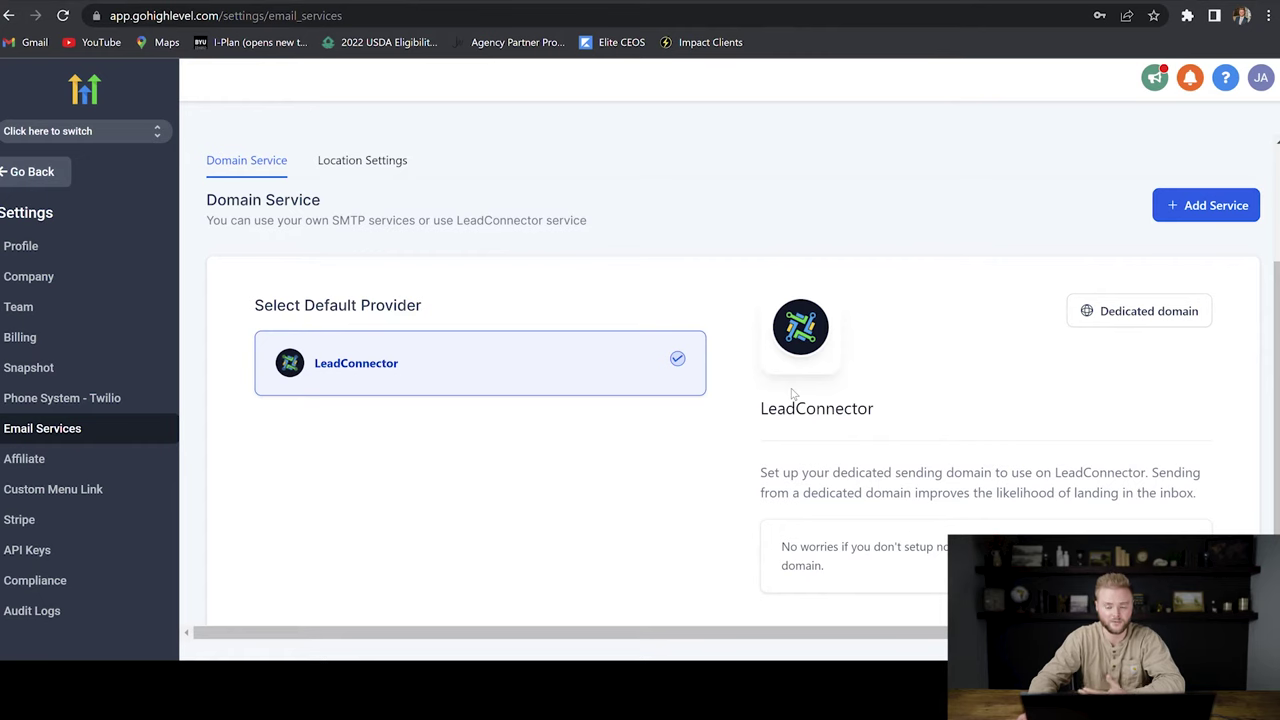
click(1147, 318)
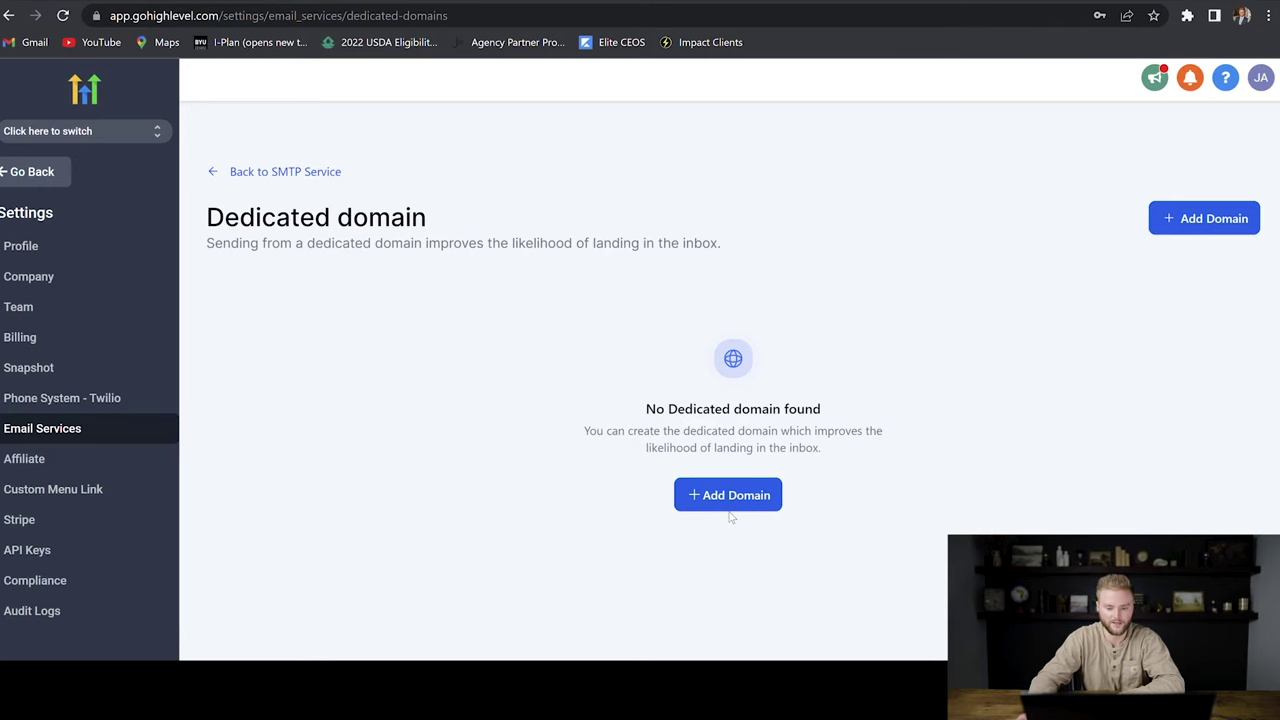
Step: Enter replies.idahofirstmortgage.info as the new dedicated domain name
click(735, 496)
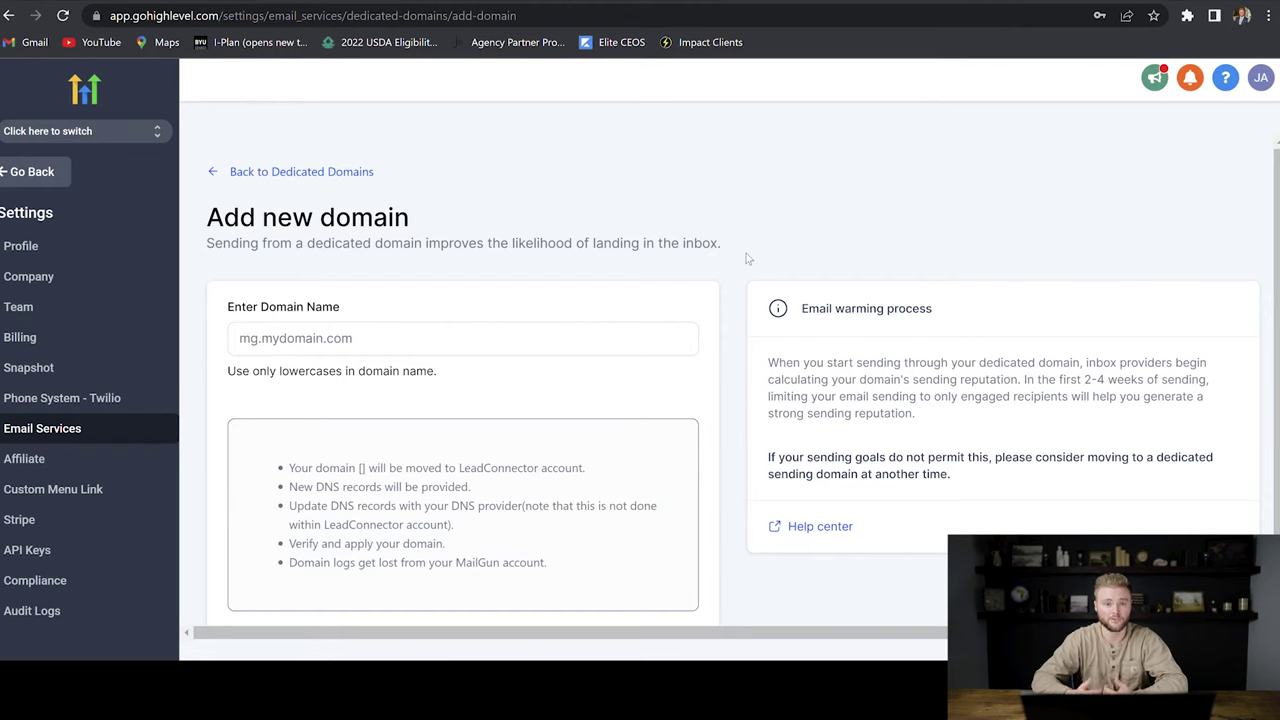
click(549, 340)
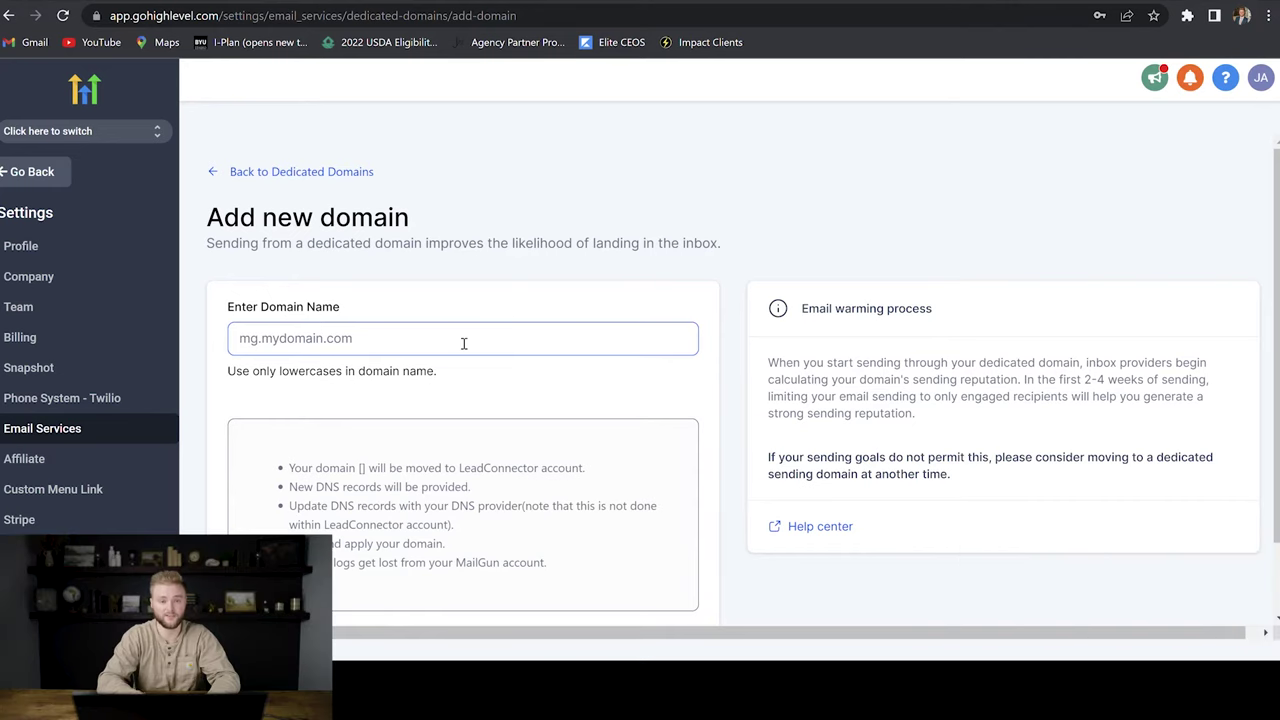
text(replies.ida)
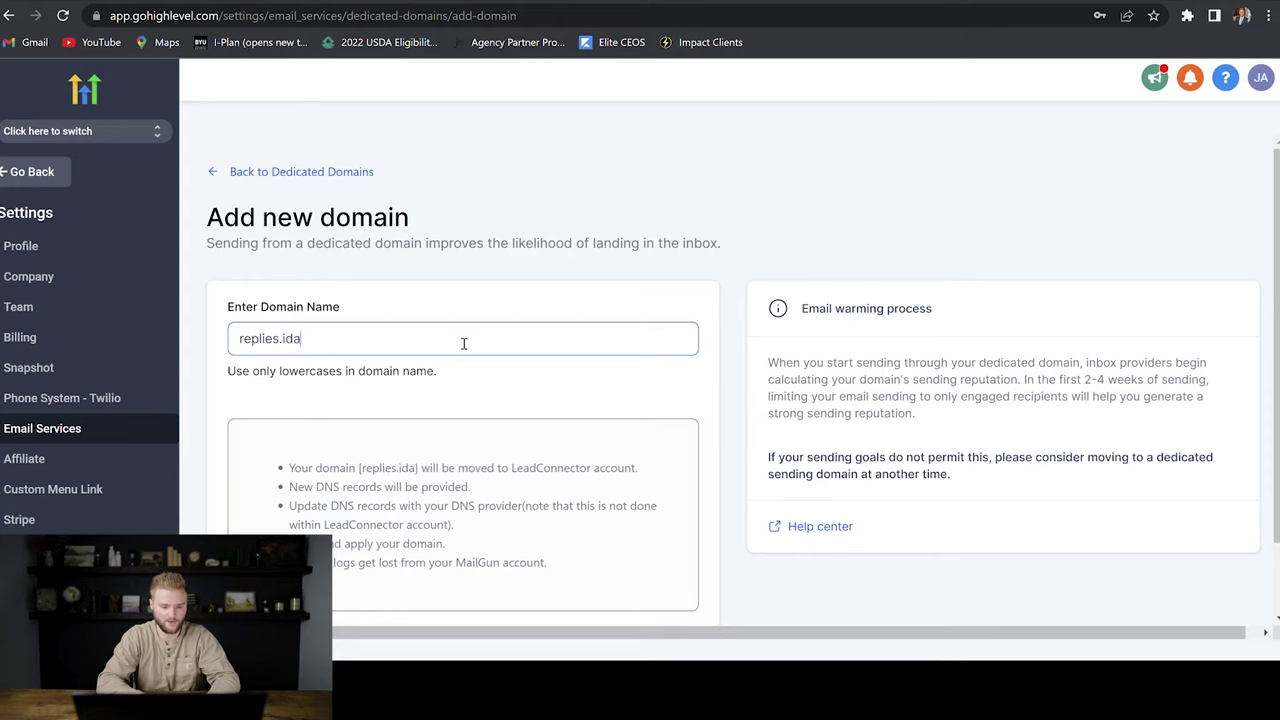
text(hofirstmort)
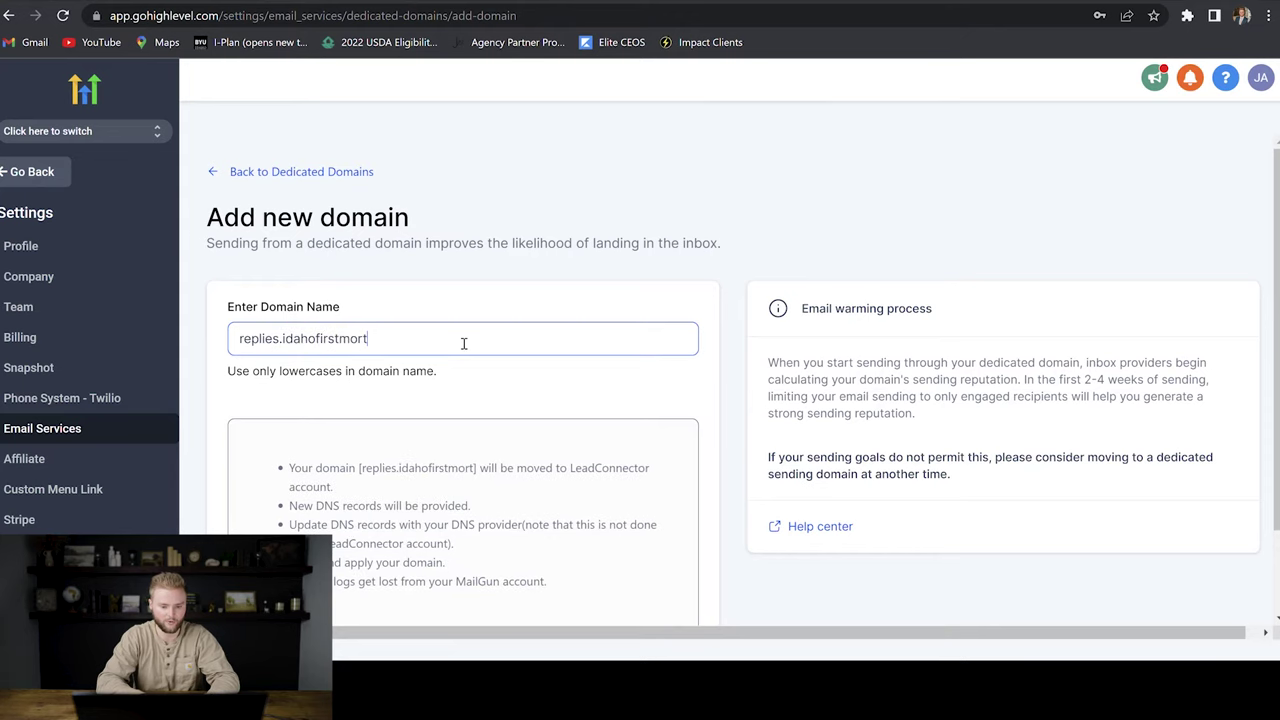
text(gage.info)
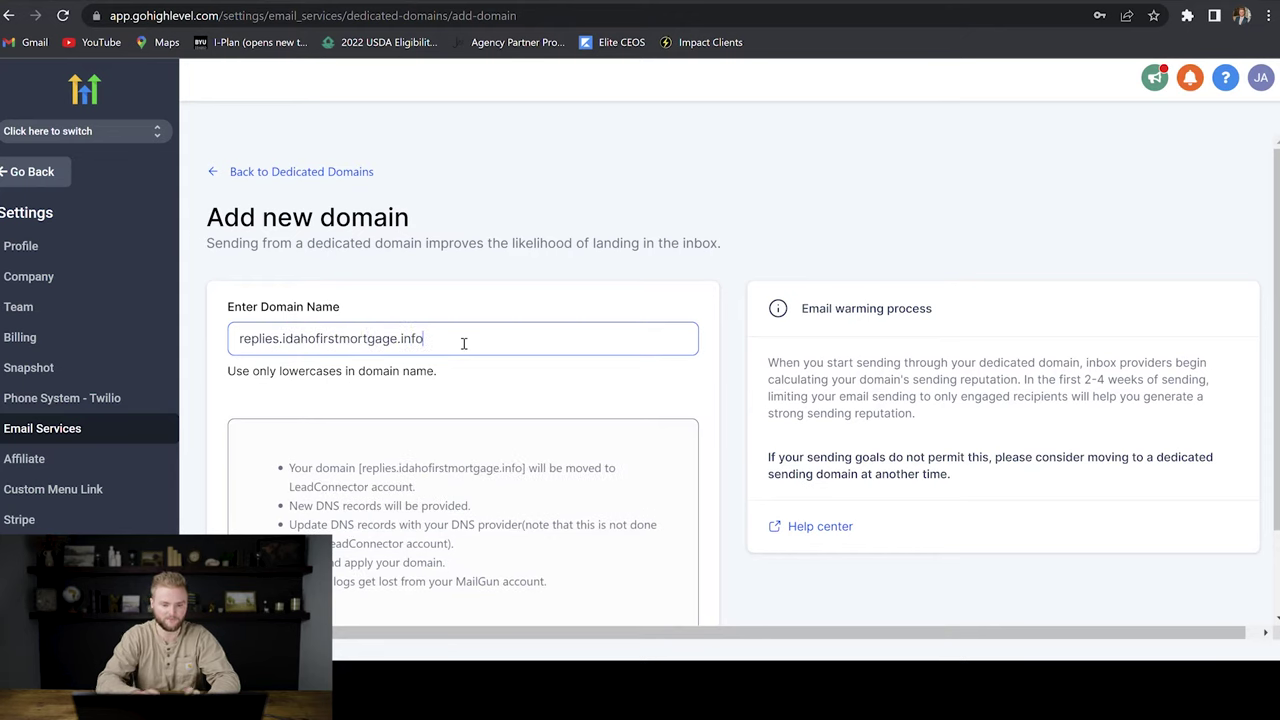
scroll(296, 267, down, 1)
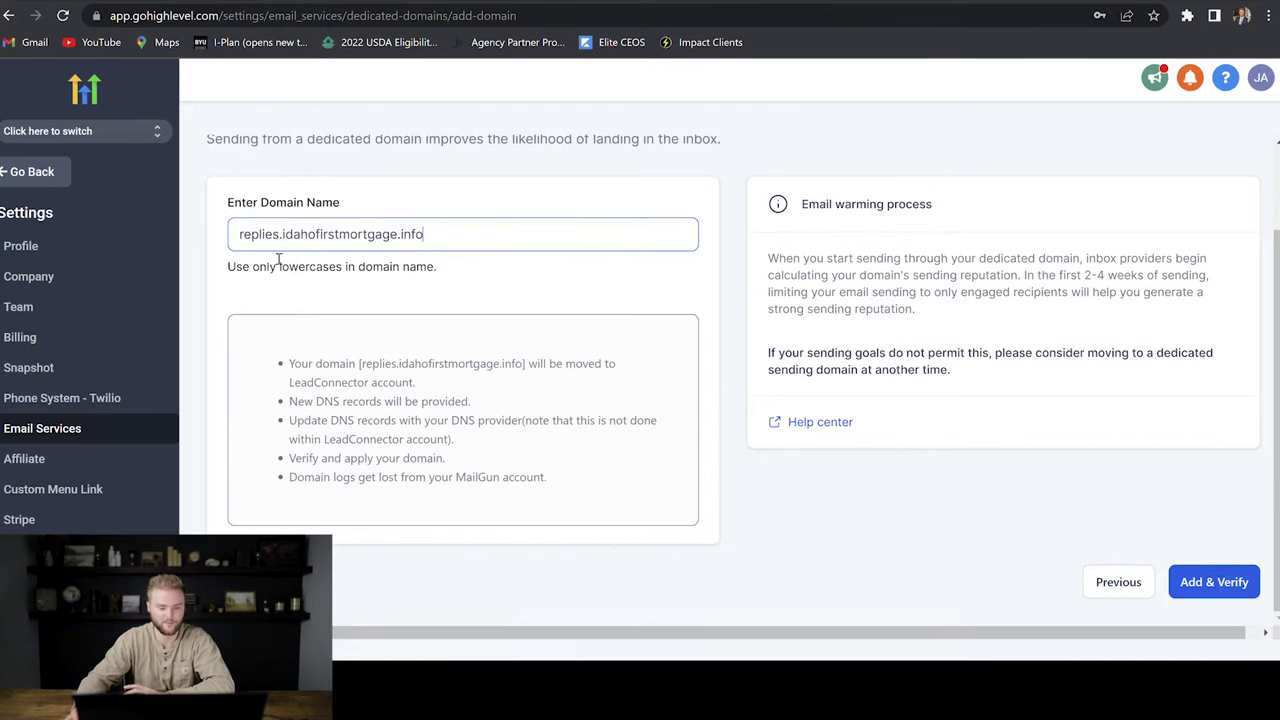
Step: Add the domain for verification and copy its SPF TXT record value
click(1222, 595)
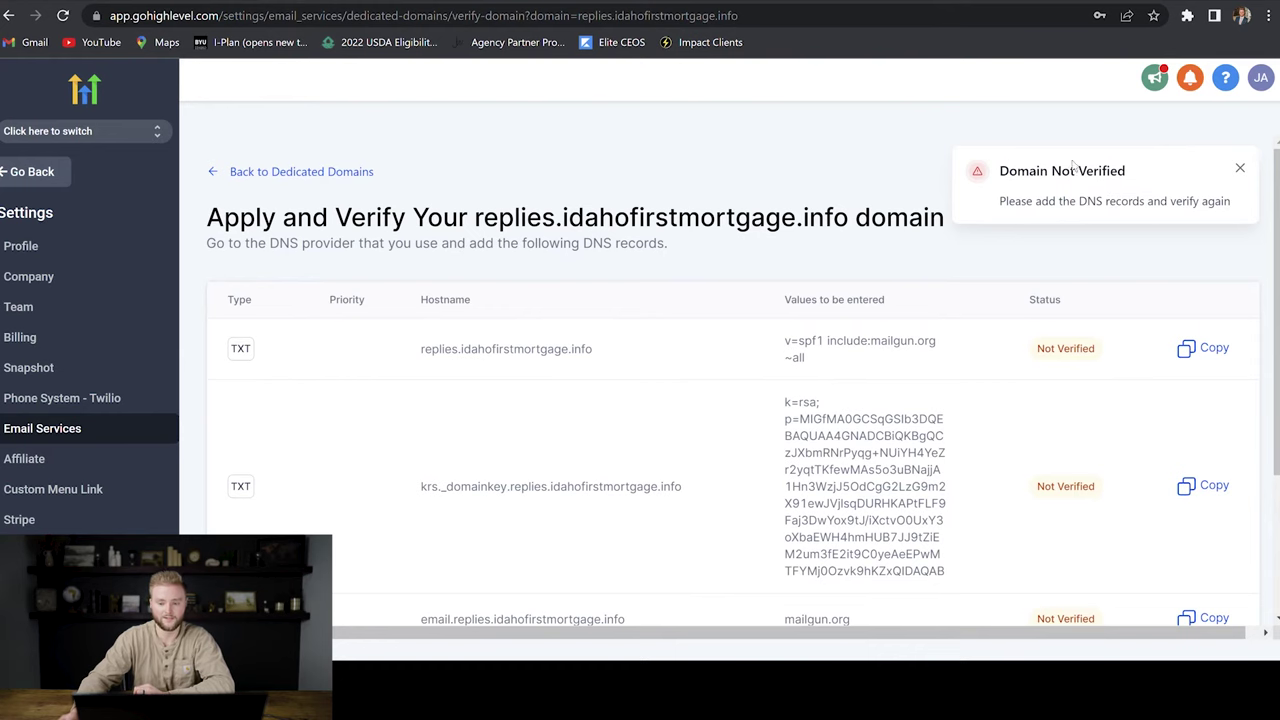
click(1239, 169)
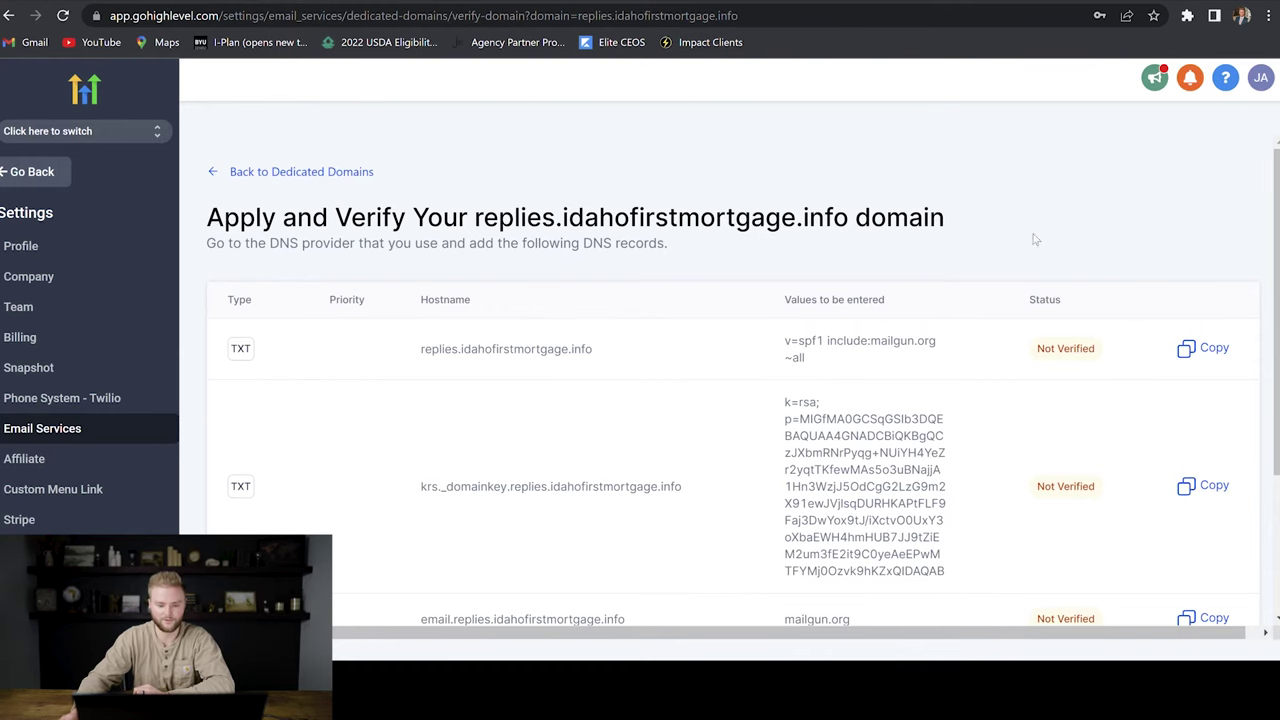
scroll(500, 193, down, 2)
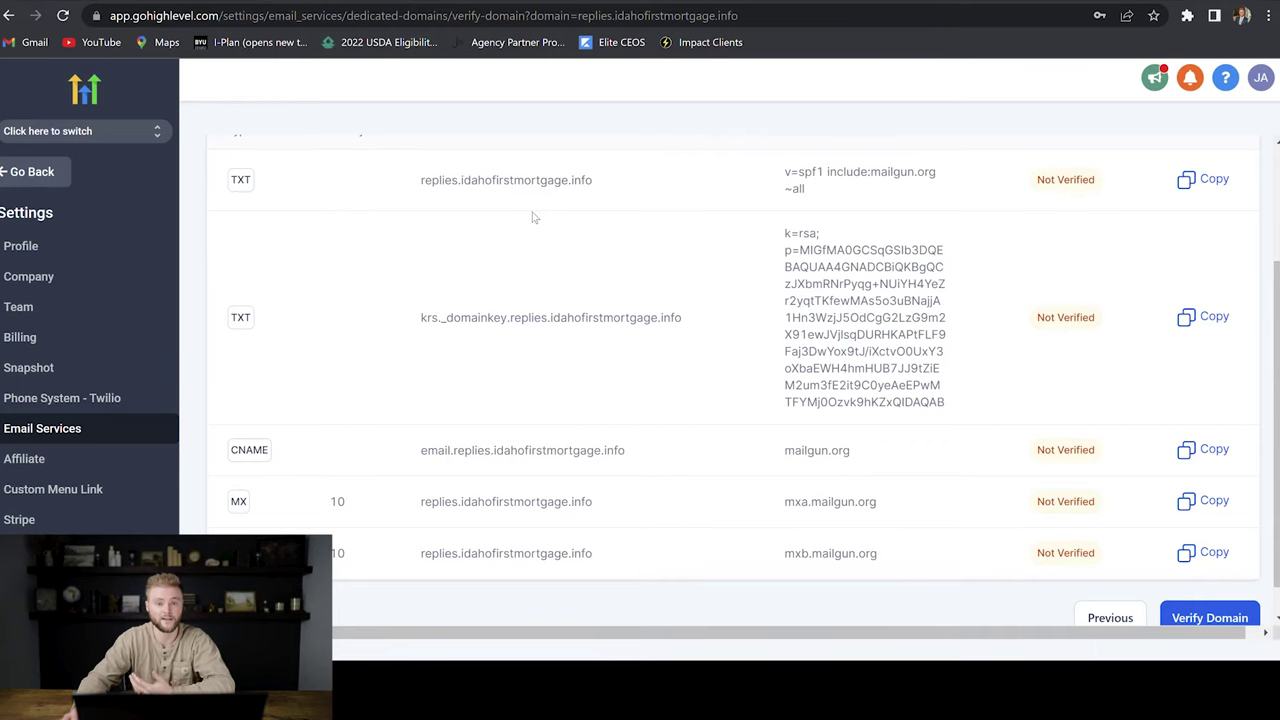
scroll(482, 224, up, 1)
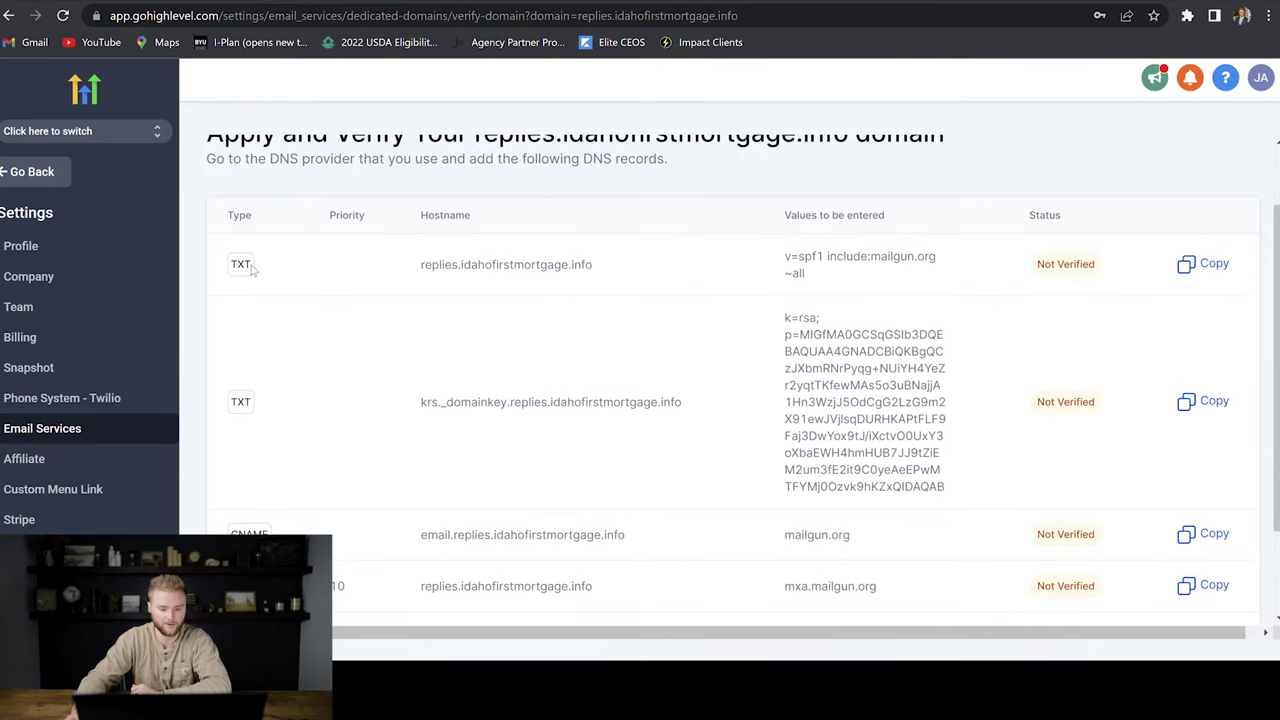
click(1210, 268)
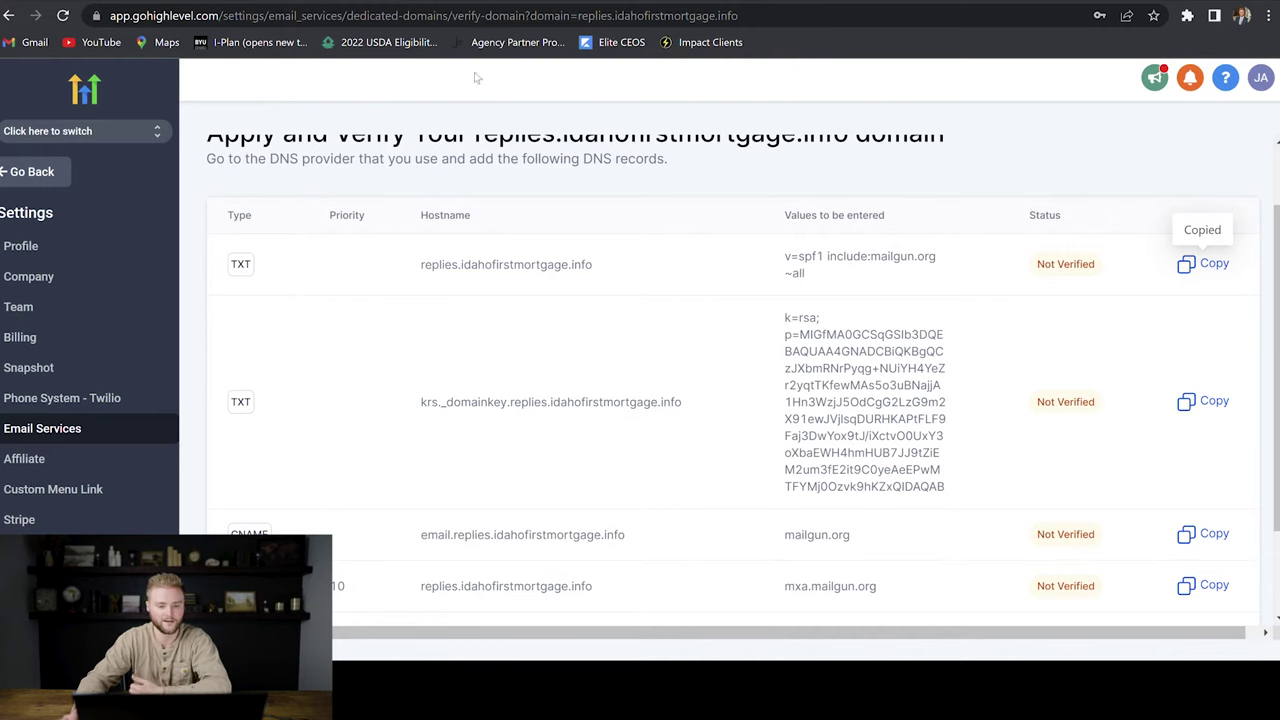
key(ctrl+Tab)
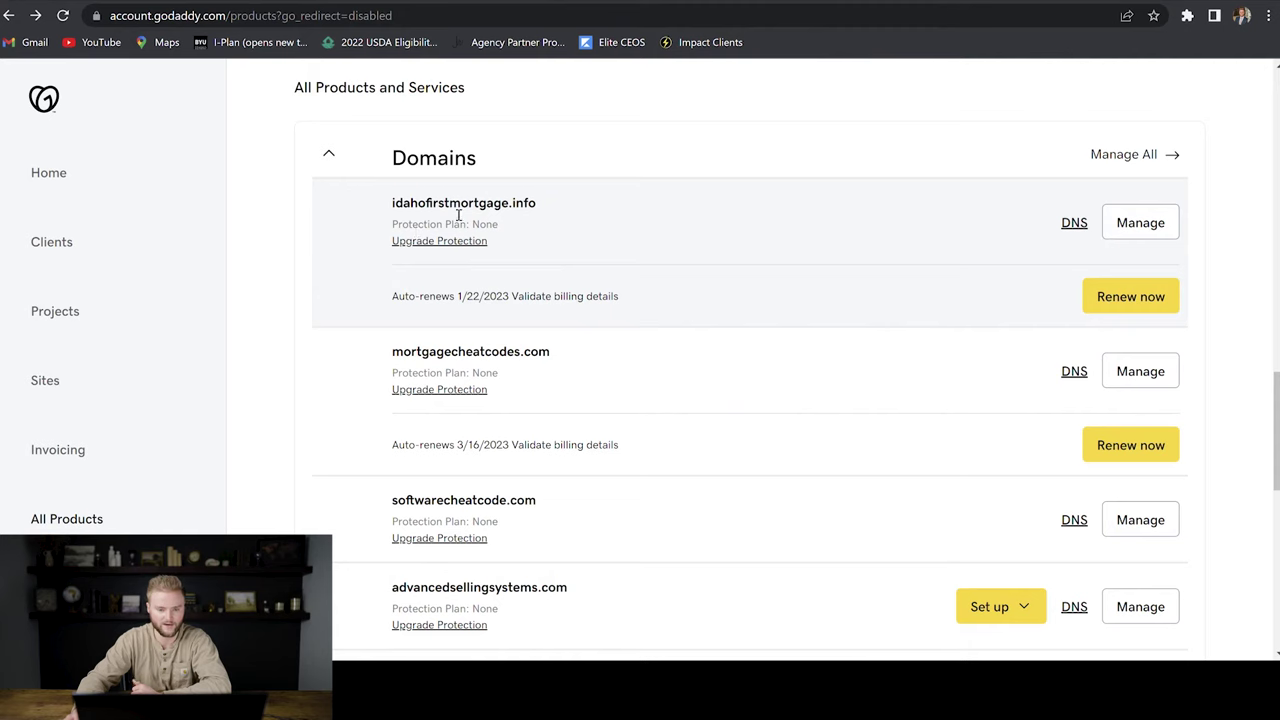
Step: Add TXT record 'replies' with v=spf1 include:mailgun.org ~all and 1/2 Hour TTL to idahofirstmortgage.info
click(1072, 224)
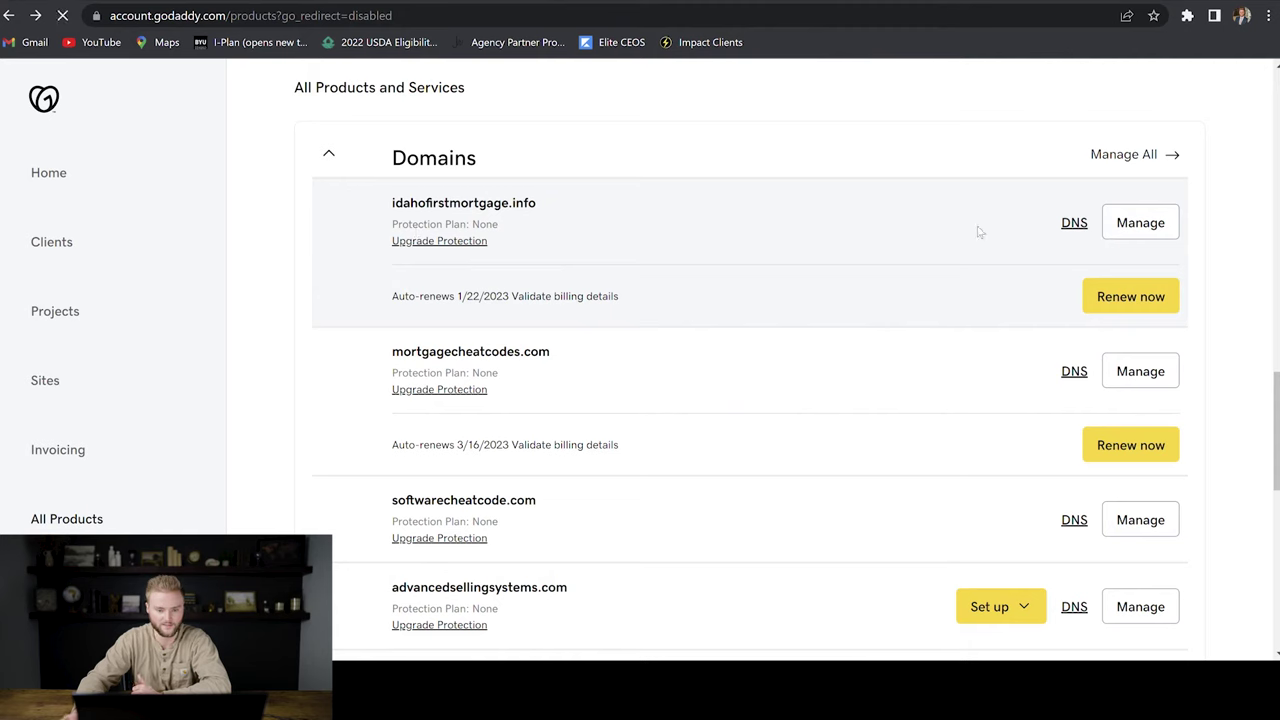
click(1000, 294)
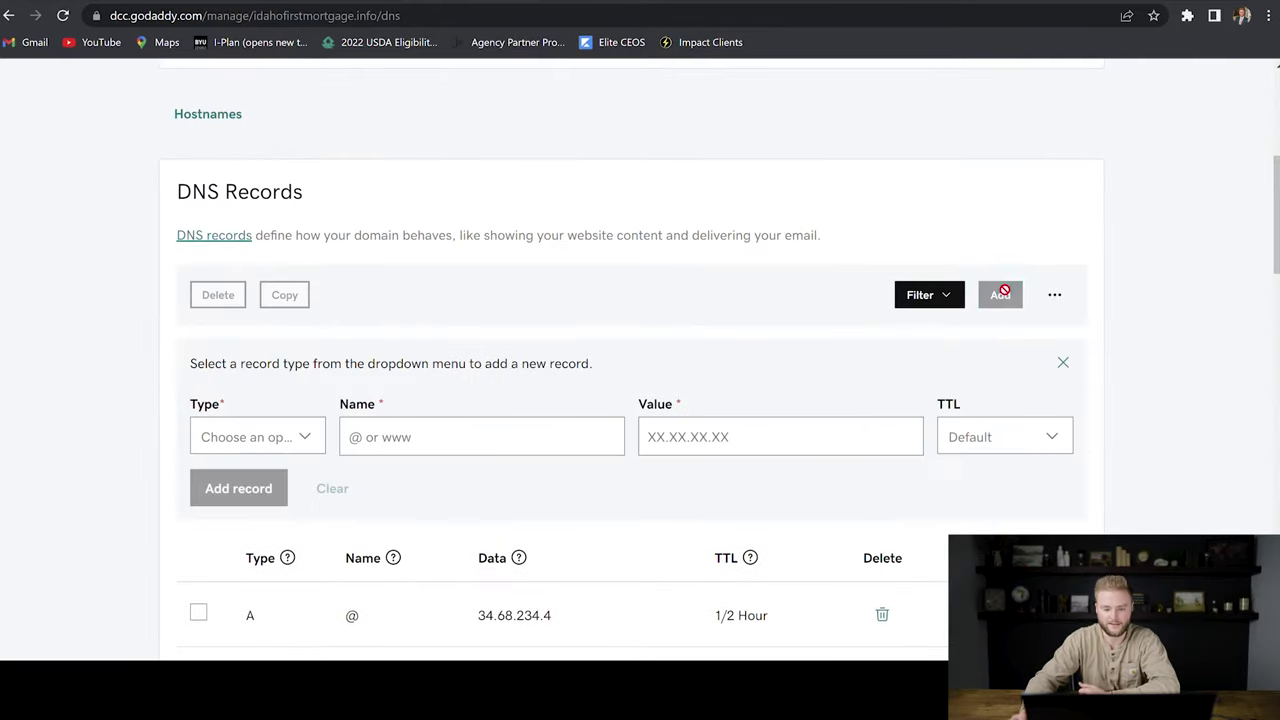
click(305, 437)
scroll(260, 500, down, 2)
click(260, 549)
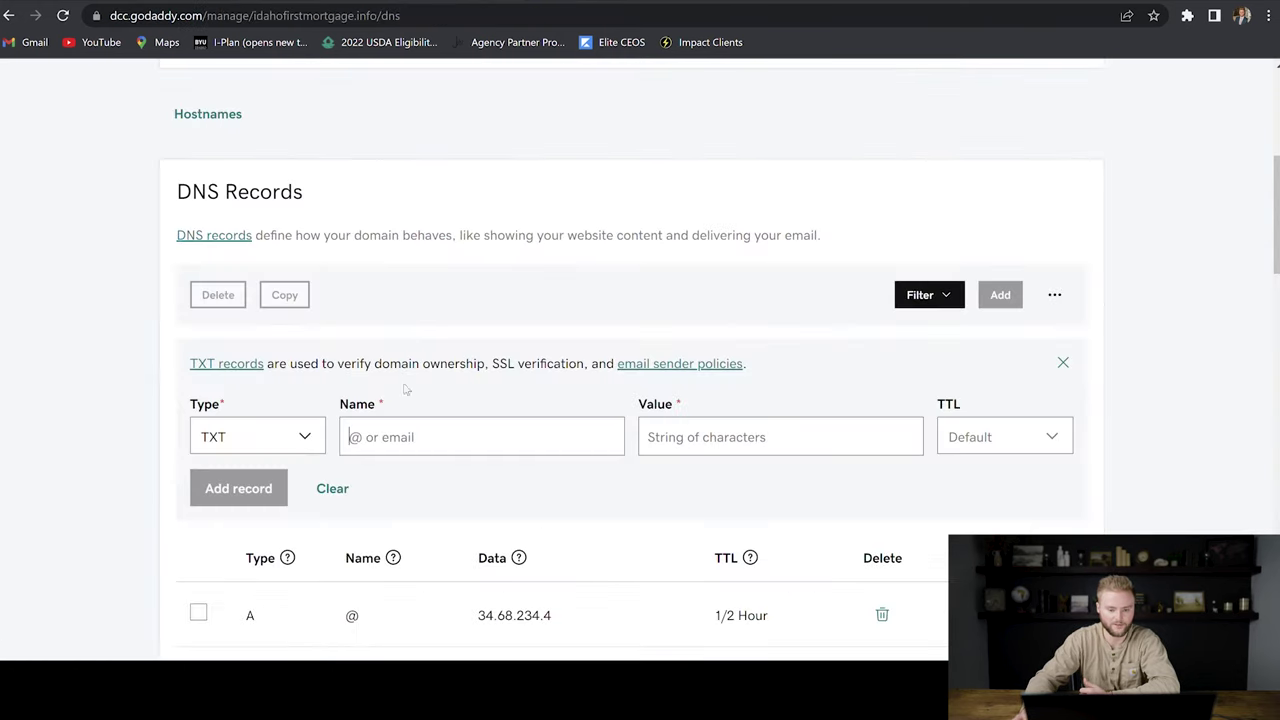
click(414, 443)
text(replies)
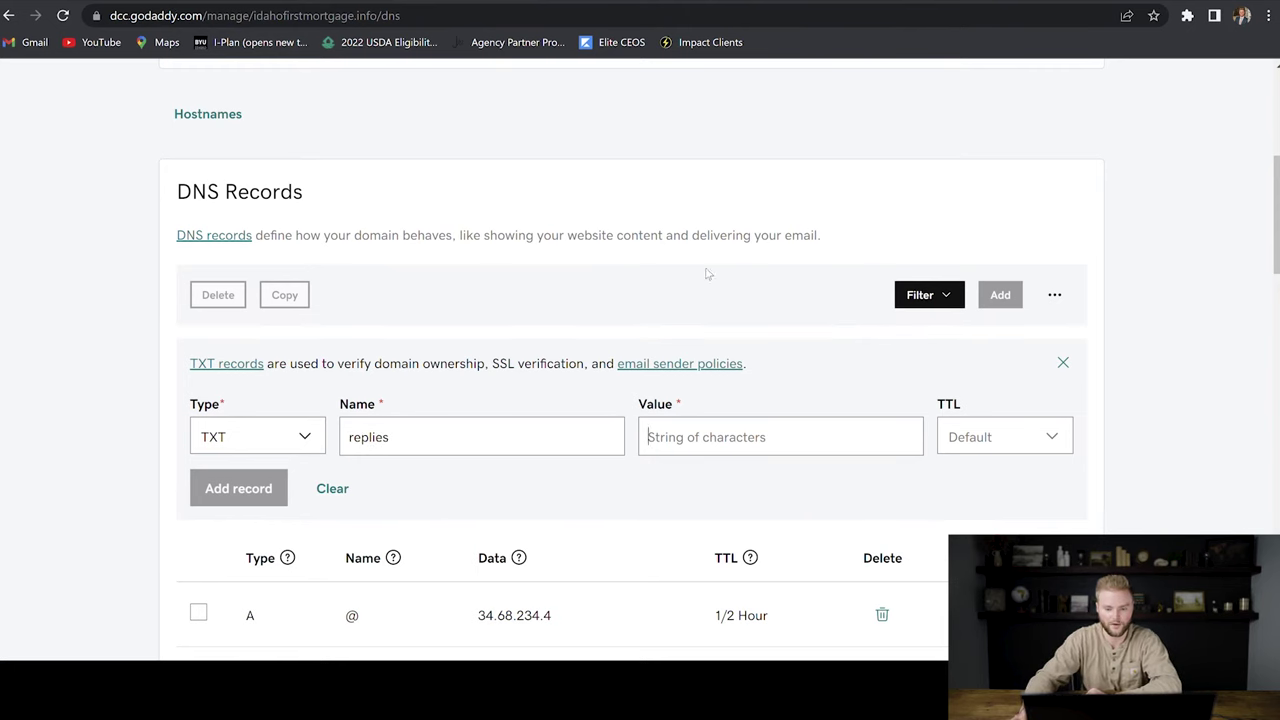
key(ctrl+v)
click(1005, 448)
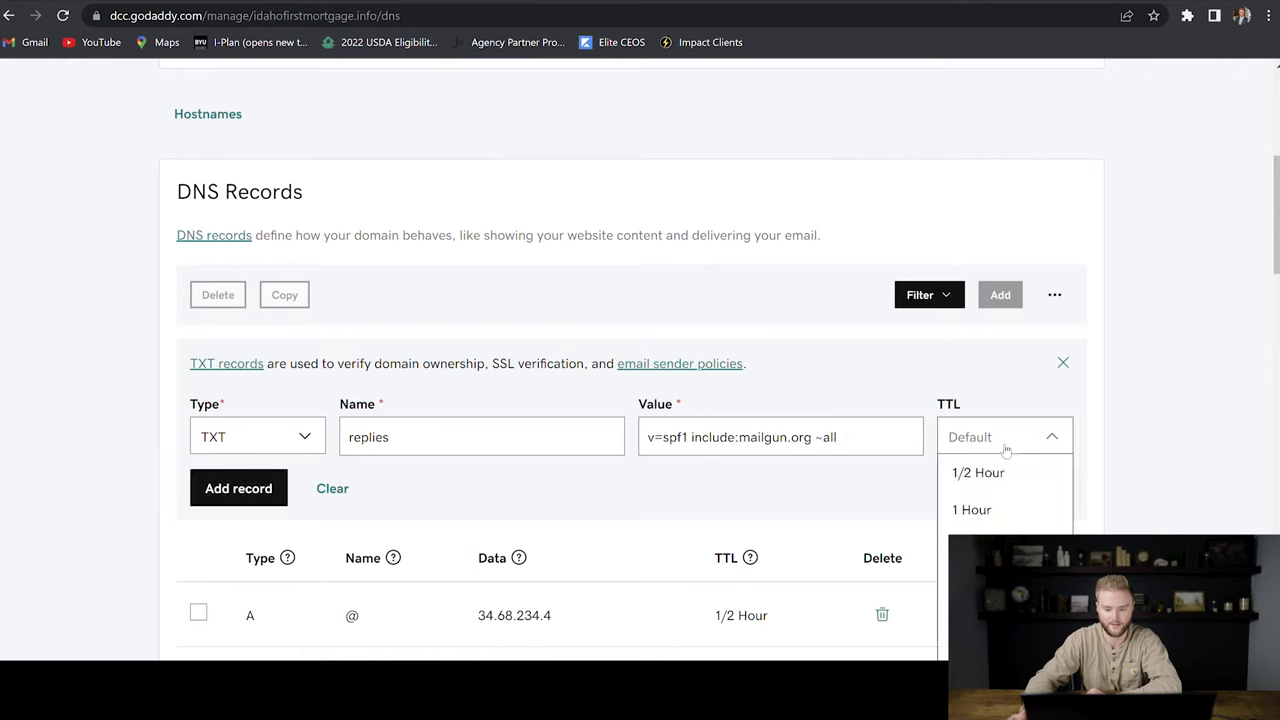
click(983, 473)
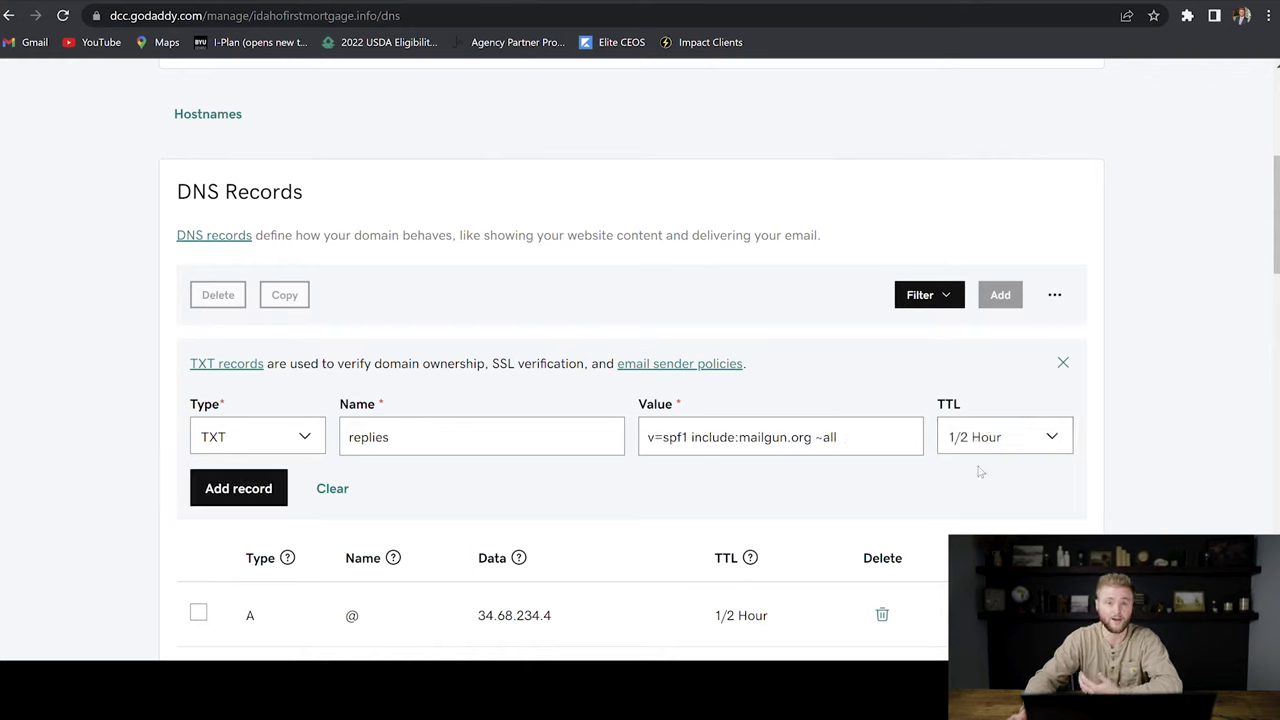
click(236, 497)
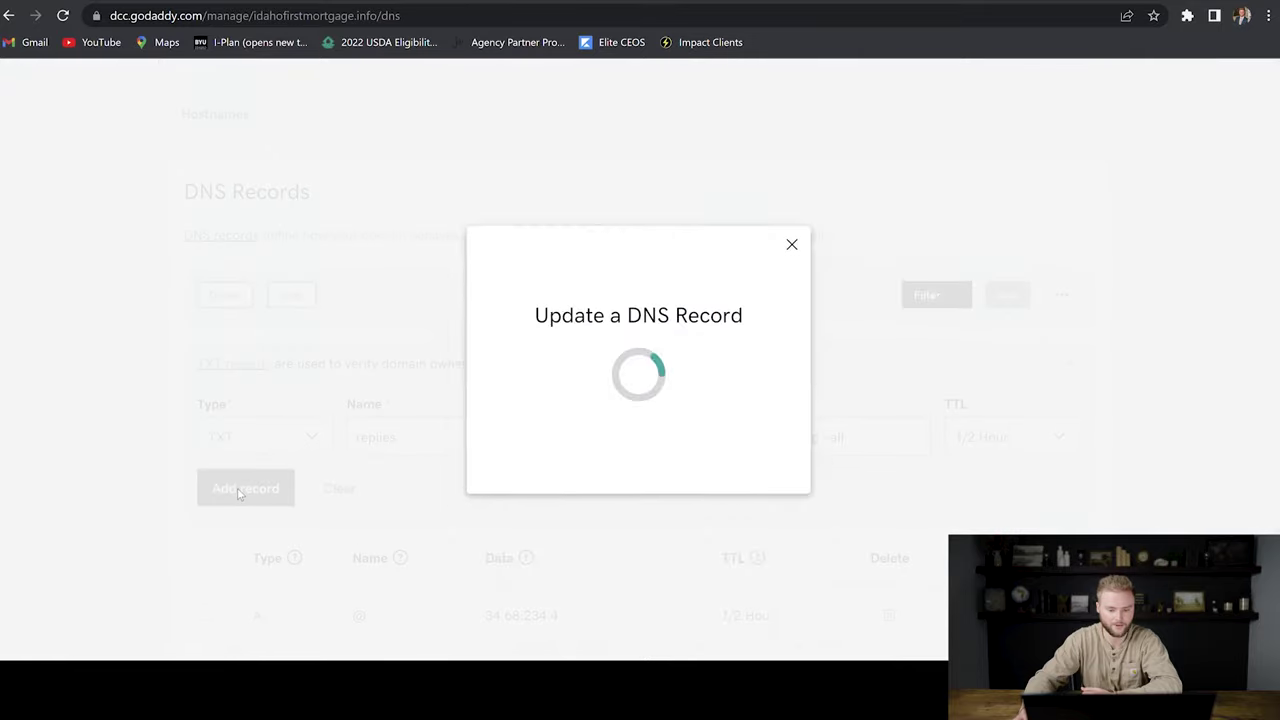
key(ctrl+Tab)
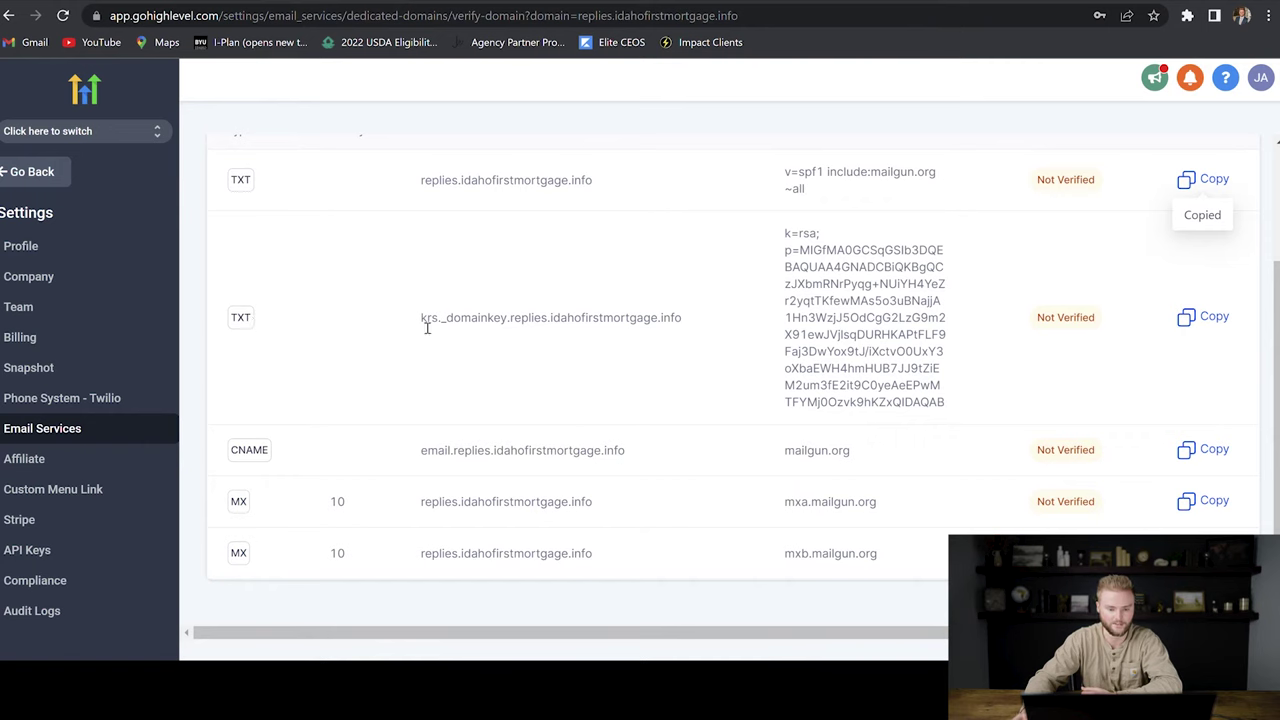
Step: Start a GoDaddy TXT record named krs._domainkey.replies, copied from HighLevel's DKIM host
drag(424, 322, 548, 327)
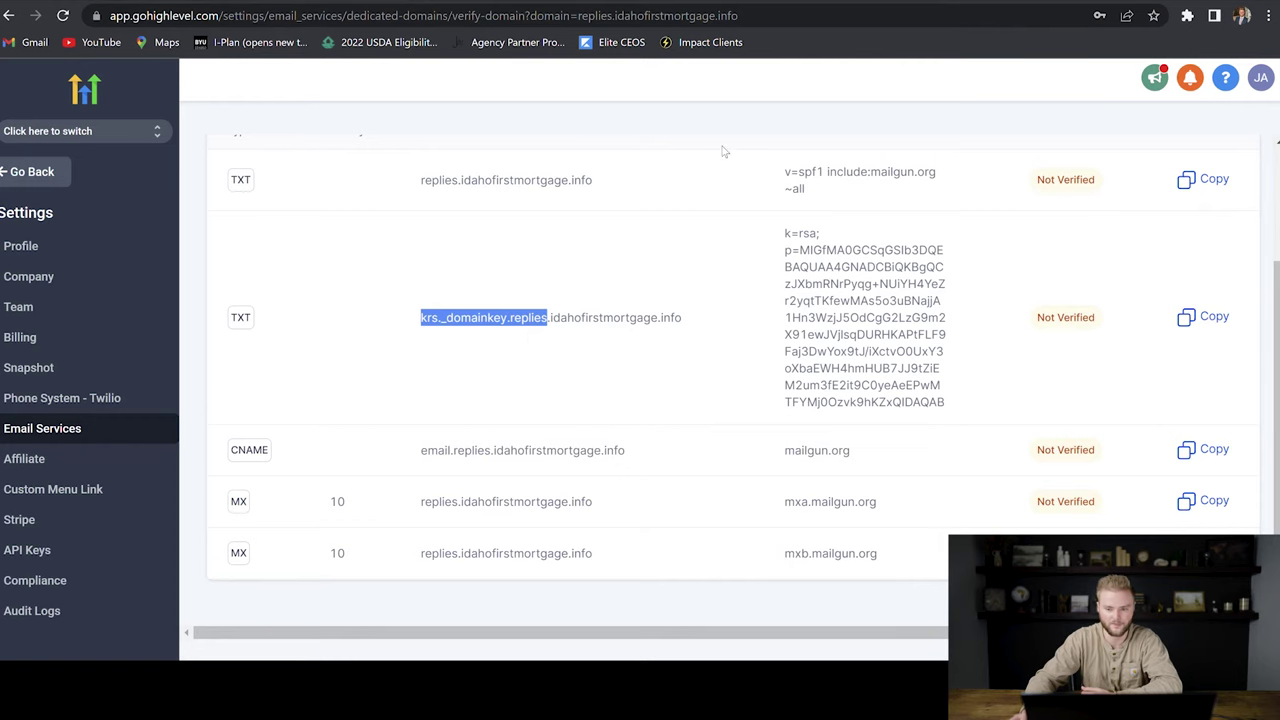
key(alt+Tab)
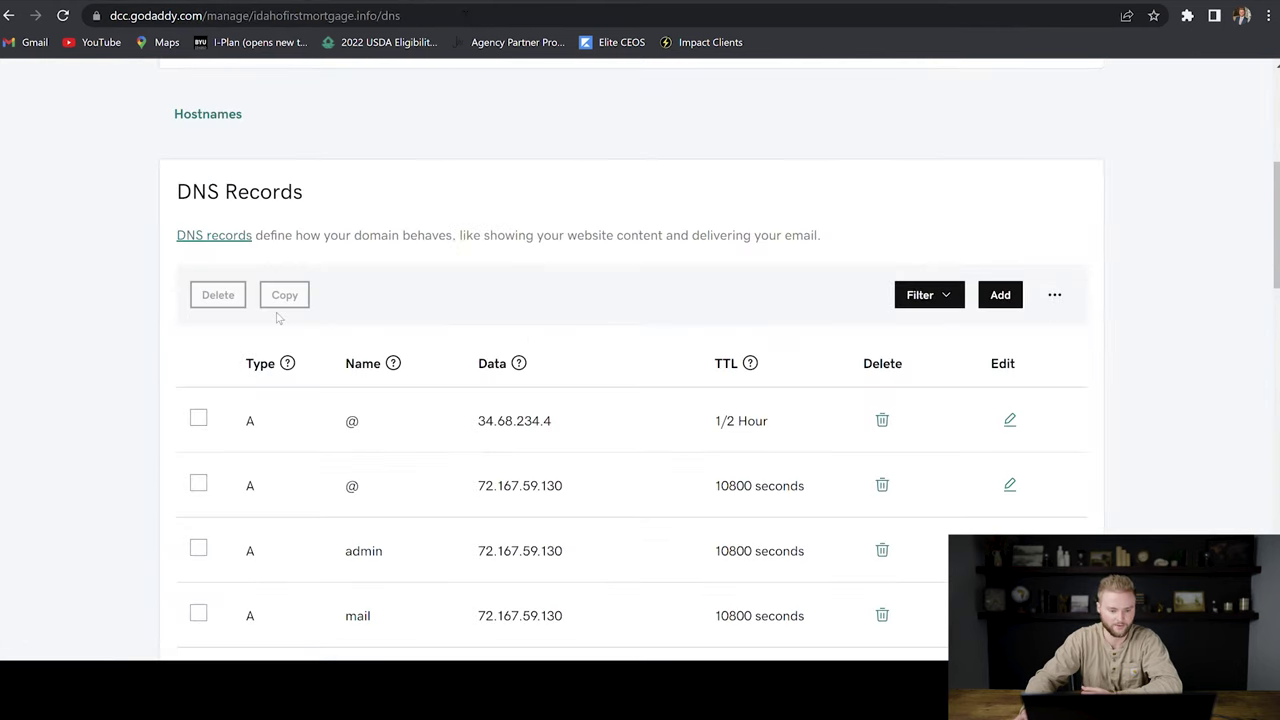
click(1000, 294)
click(287, 436)
scroll(257, 514, down, 2)
click(251, 551)
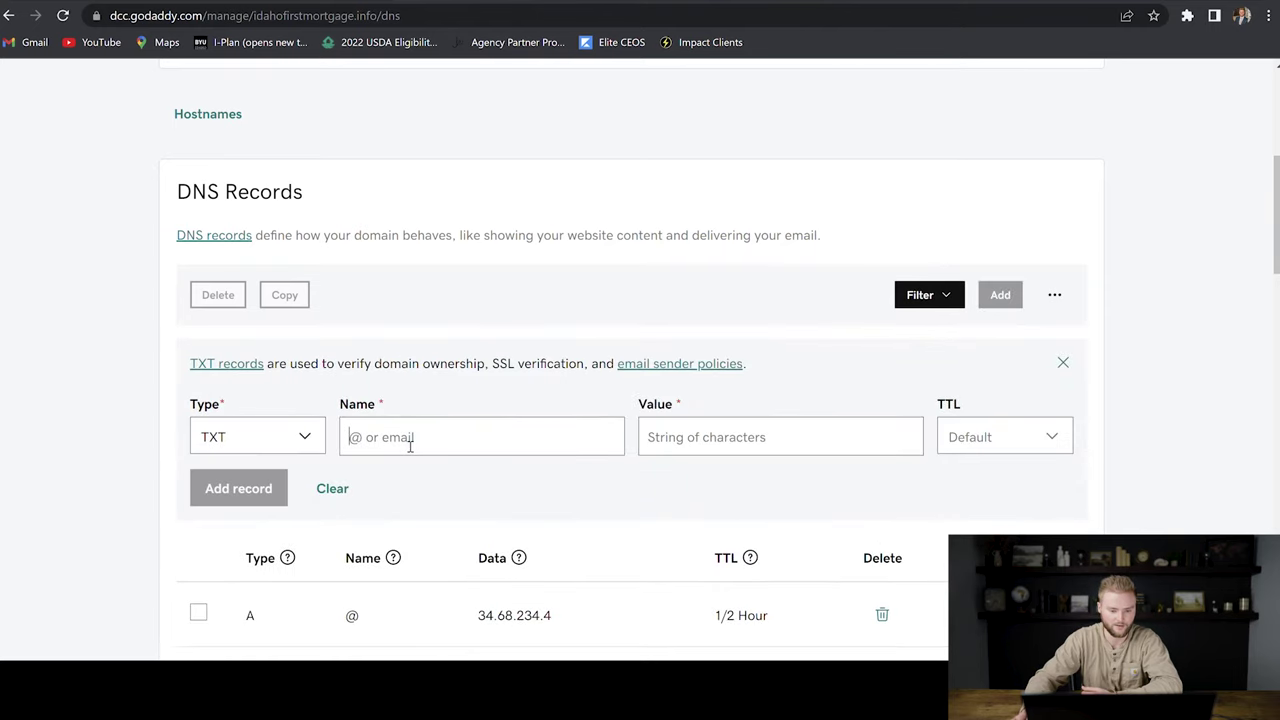
key(ctrl+v)
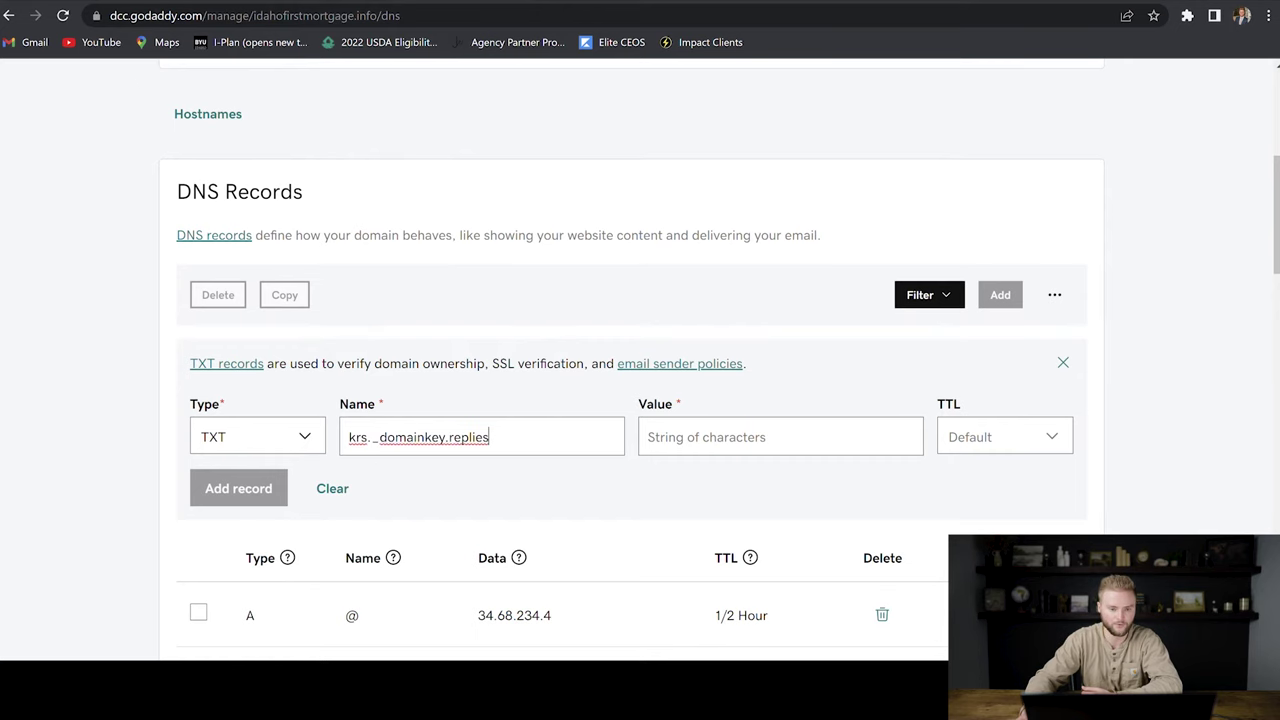
Step: Paste the k=rsa DKIM key as its value, set TTL 1/2 Hour and save
key(ctrl+Tab)
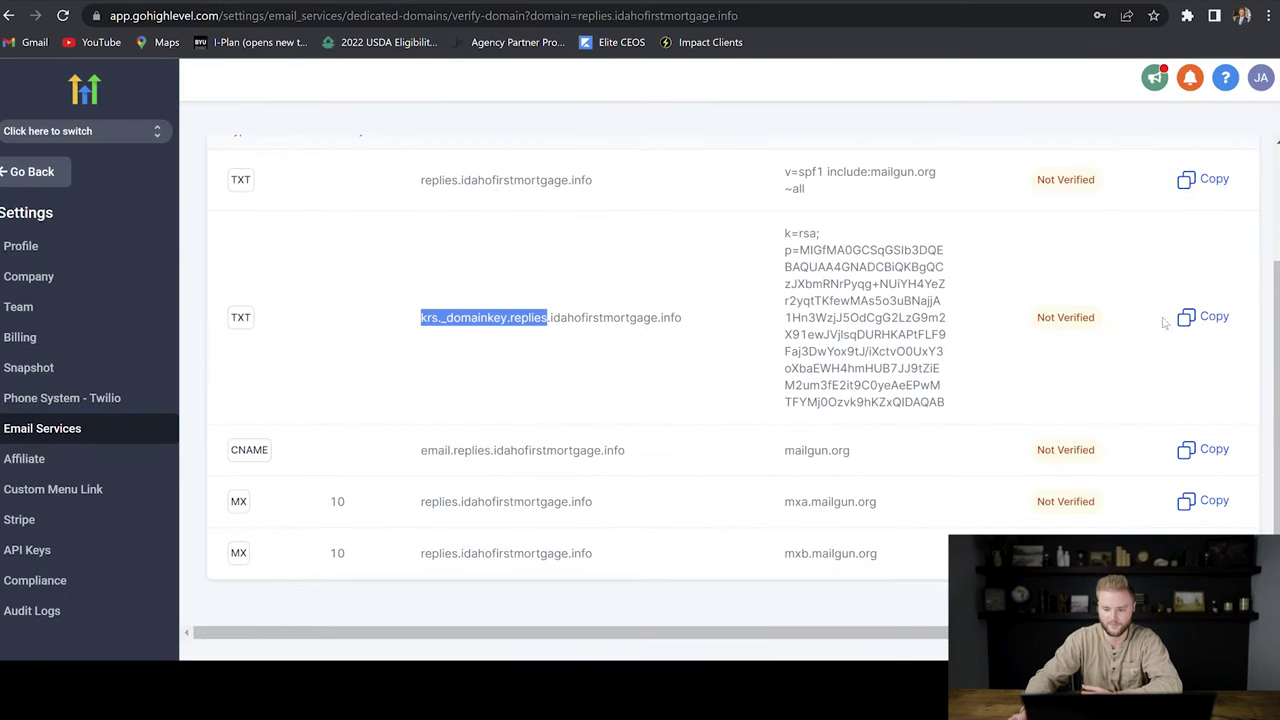
click(1212, 318)
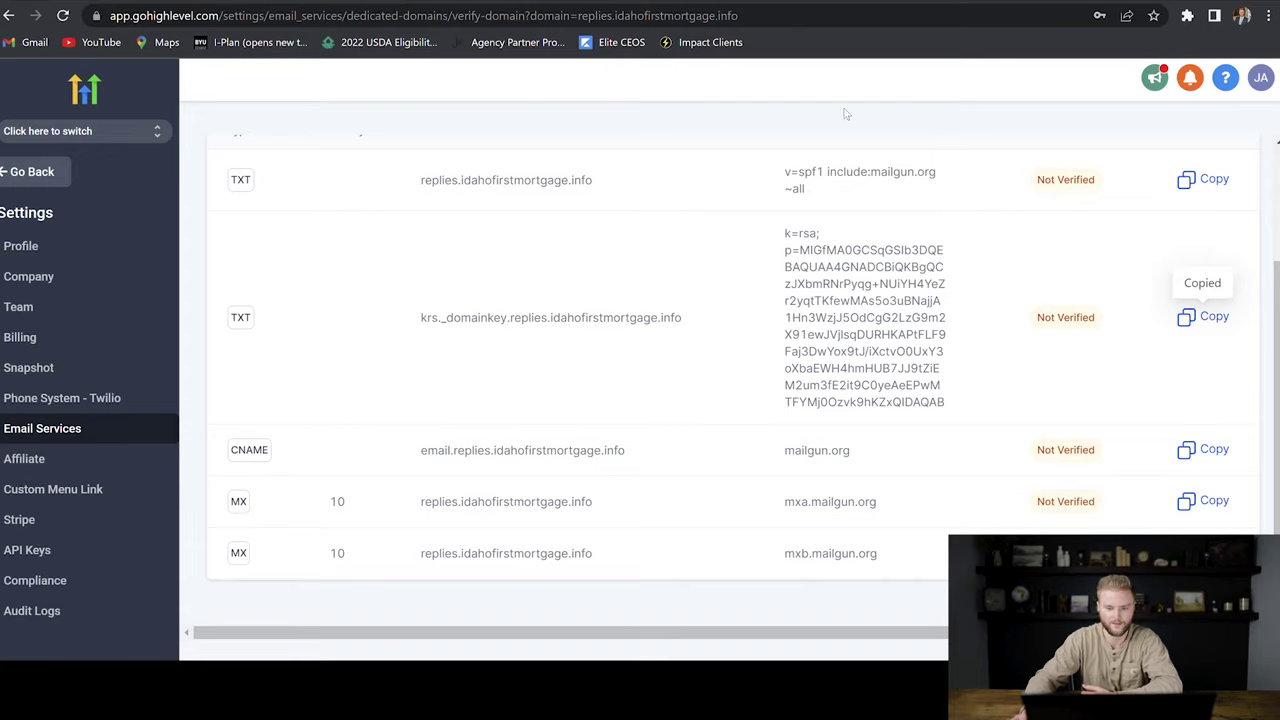
key(ctrl+shift+Tab)
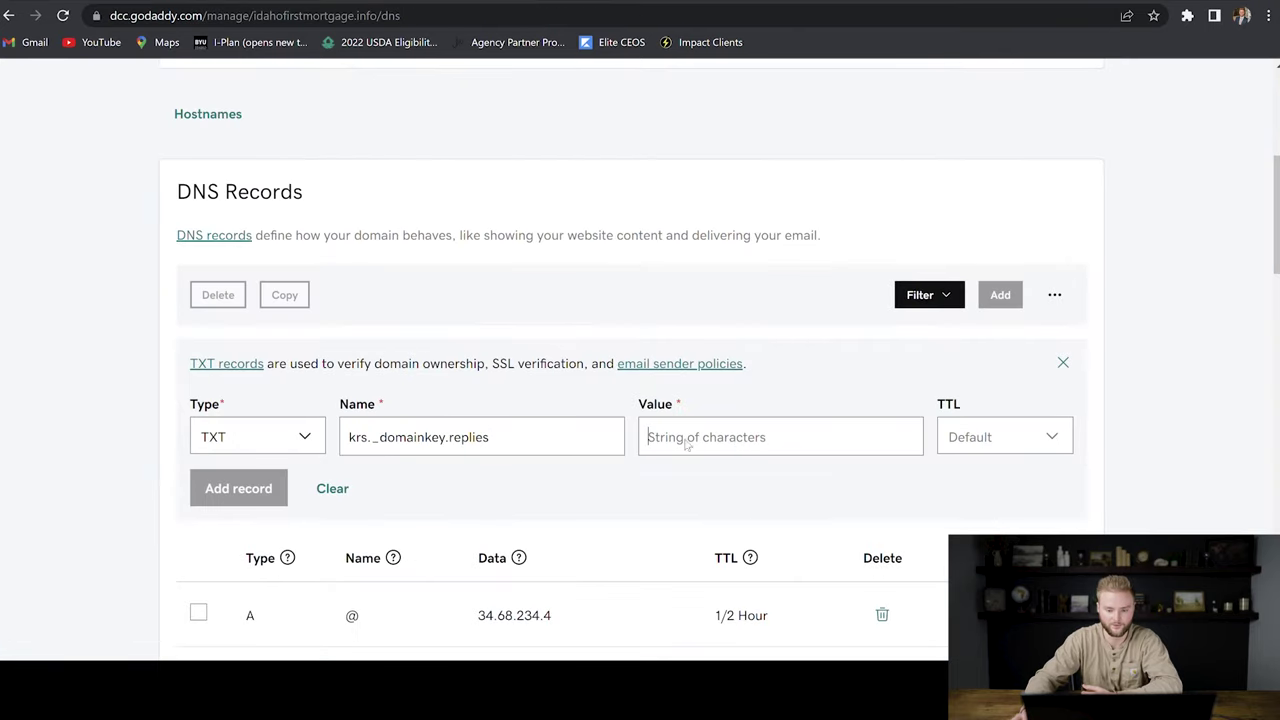
key(ctrl+v)
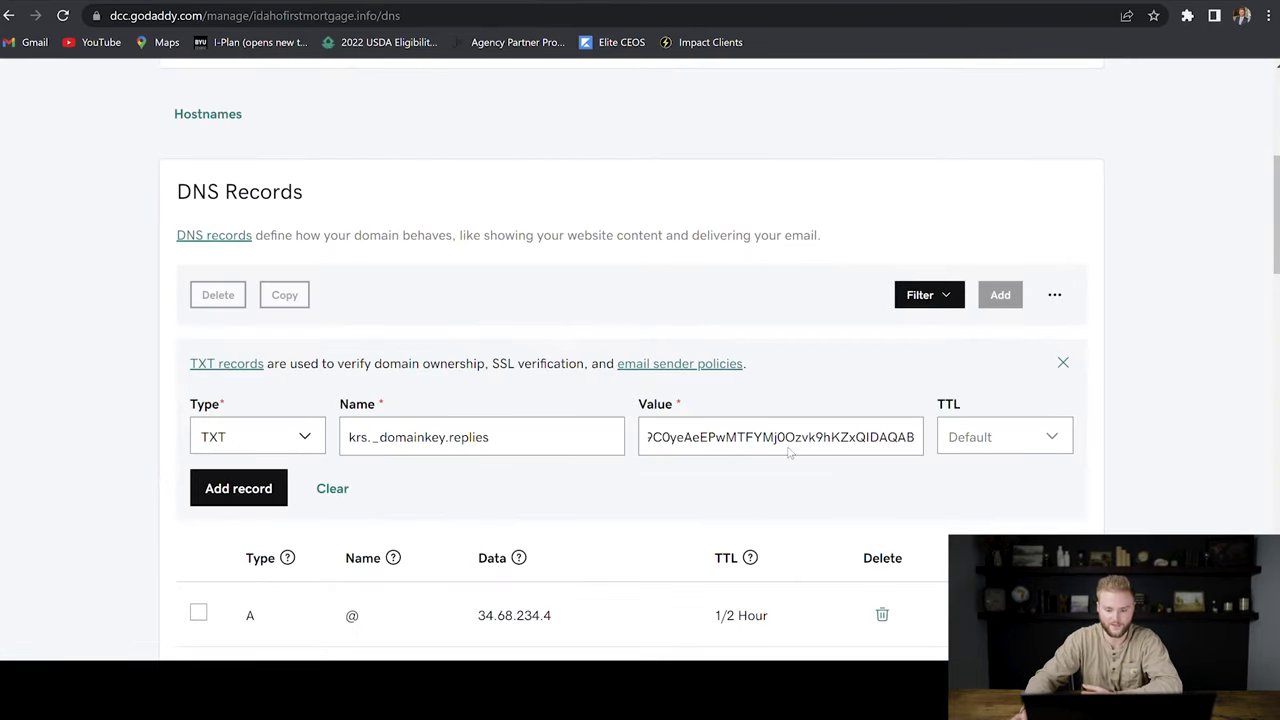
click(988, 447)
click(985, 475)
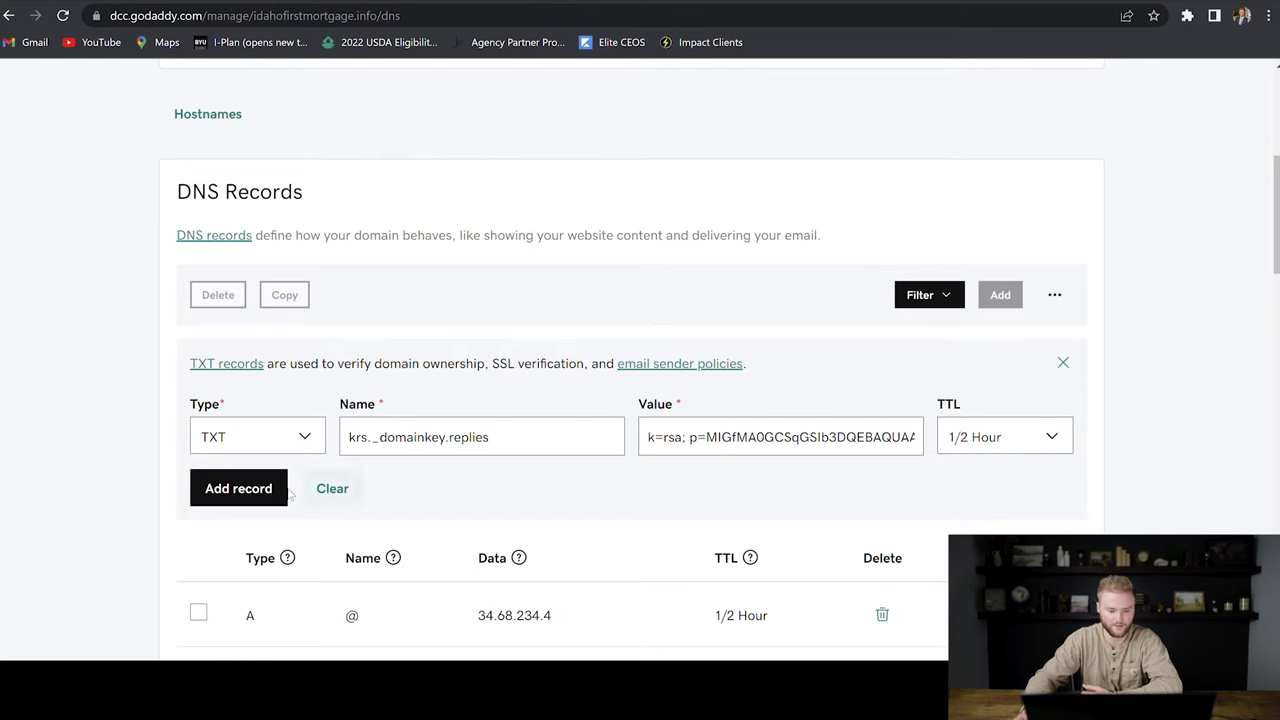
click(258, 489)
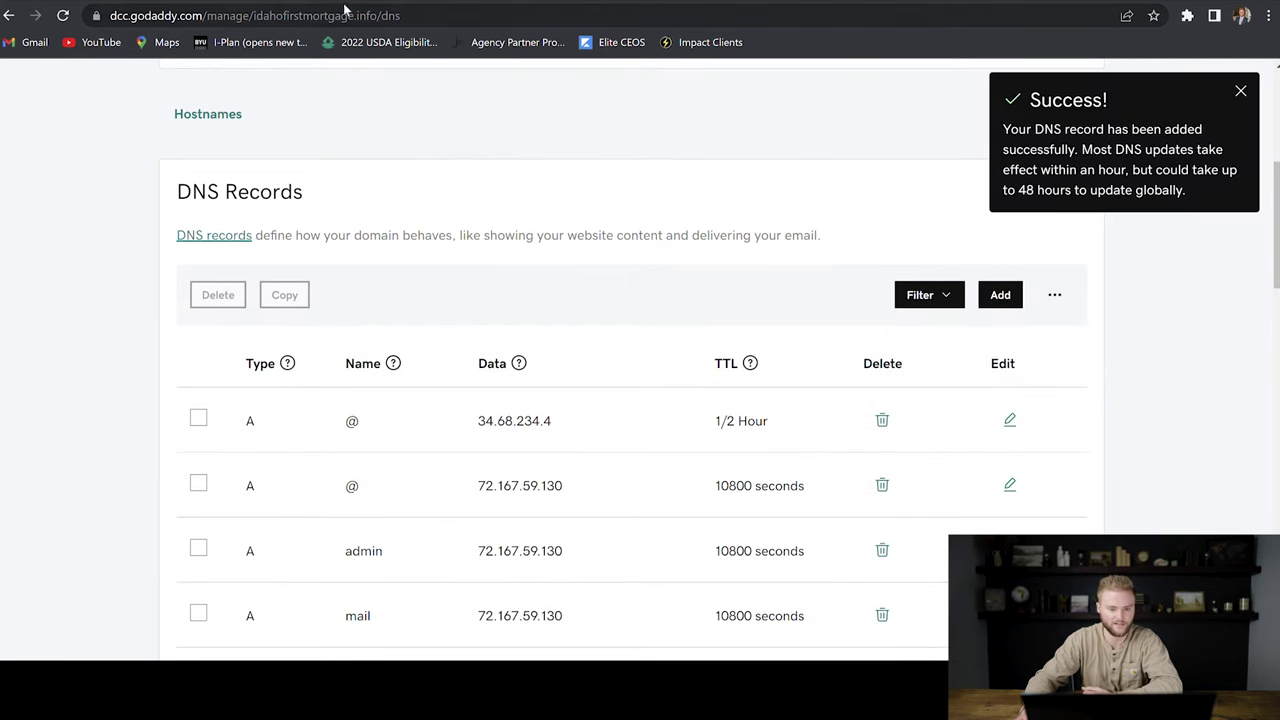
key(ctrl+Tab)
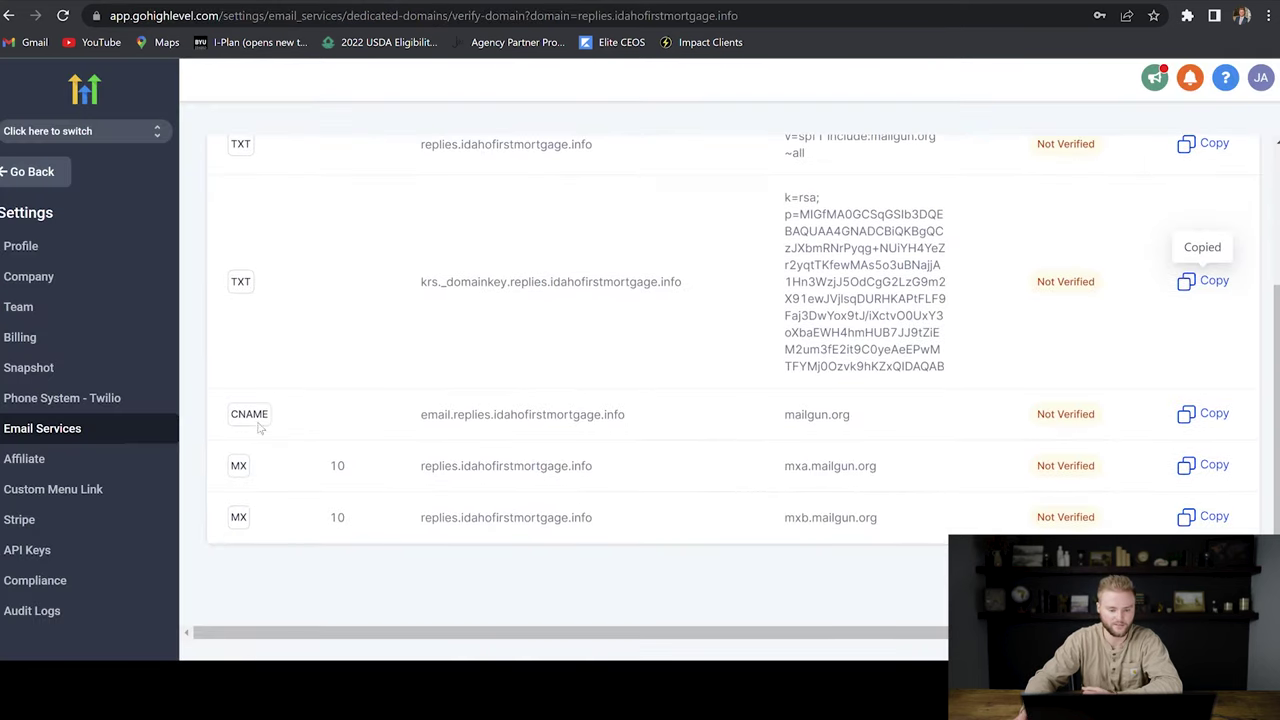
Step: Start a GoDaddy CNAME record named email.replies, copied from HighLevel
drag(421, 421, 491, 422)
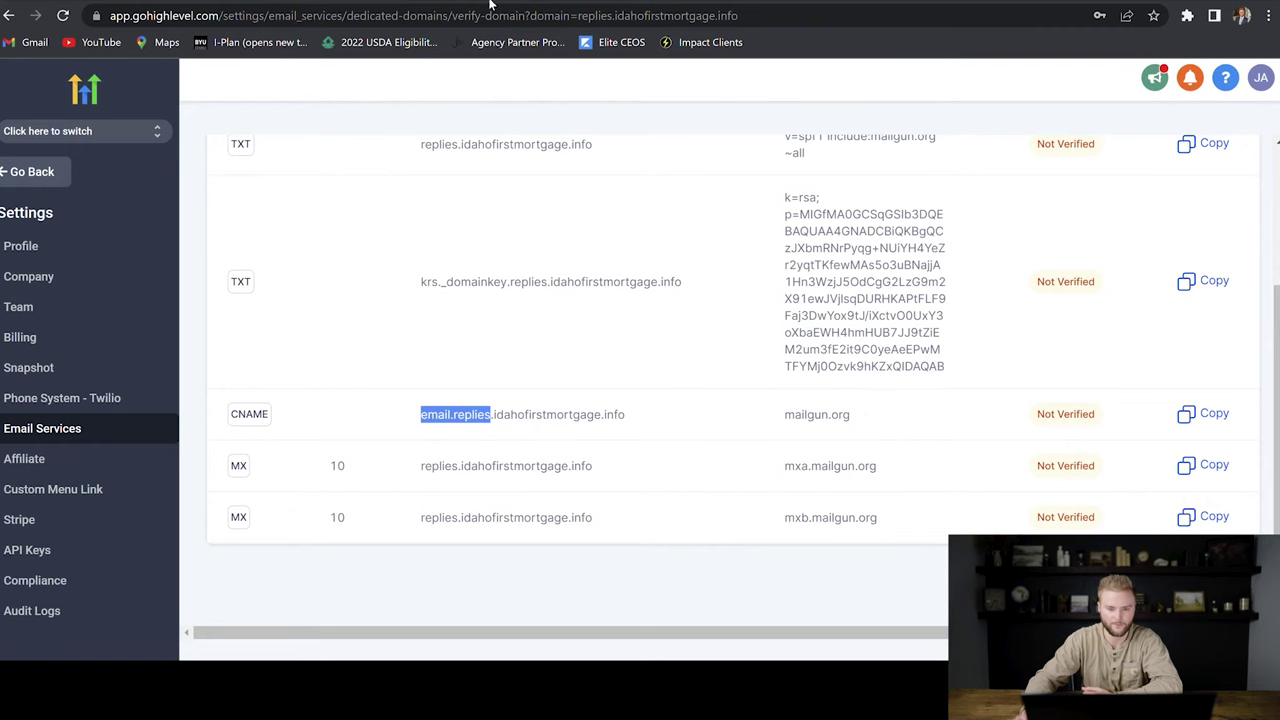
key(ctrl+shift+Tab)
click(998, 298)
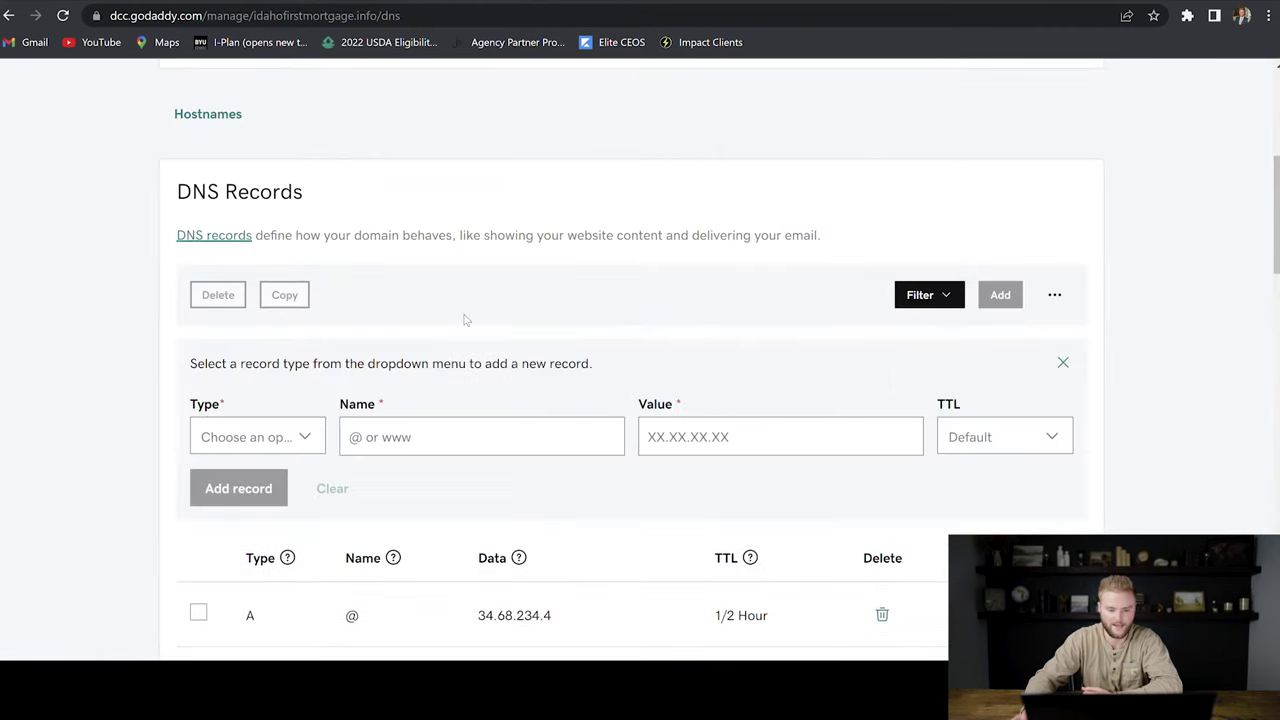
click(270, 440)
click(252, 548)
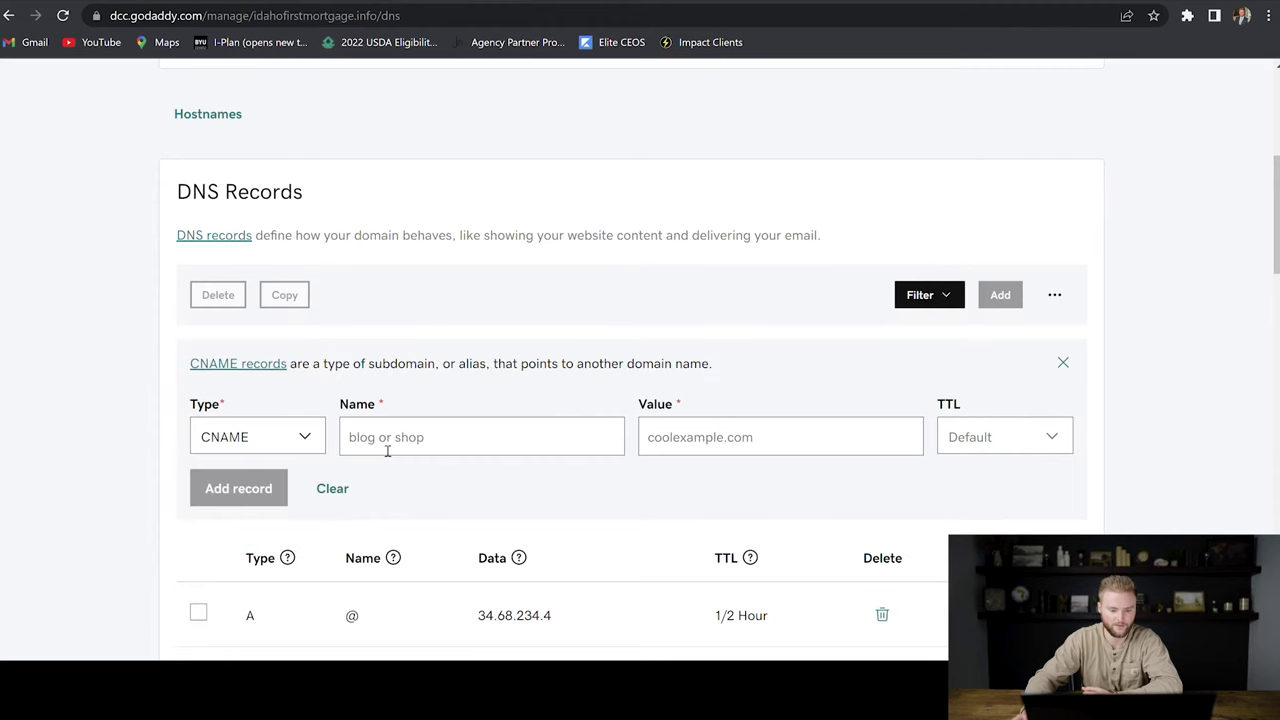
key(ctrl+v)
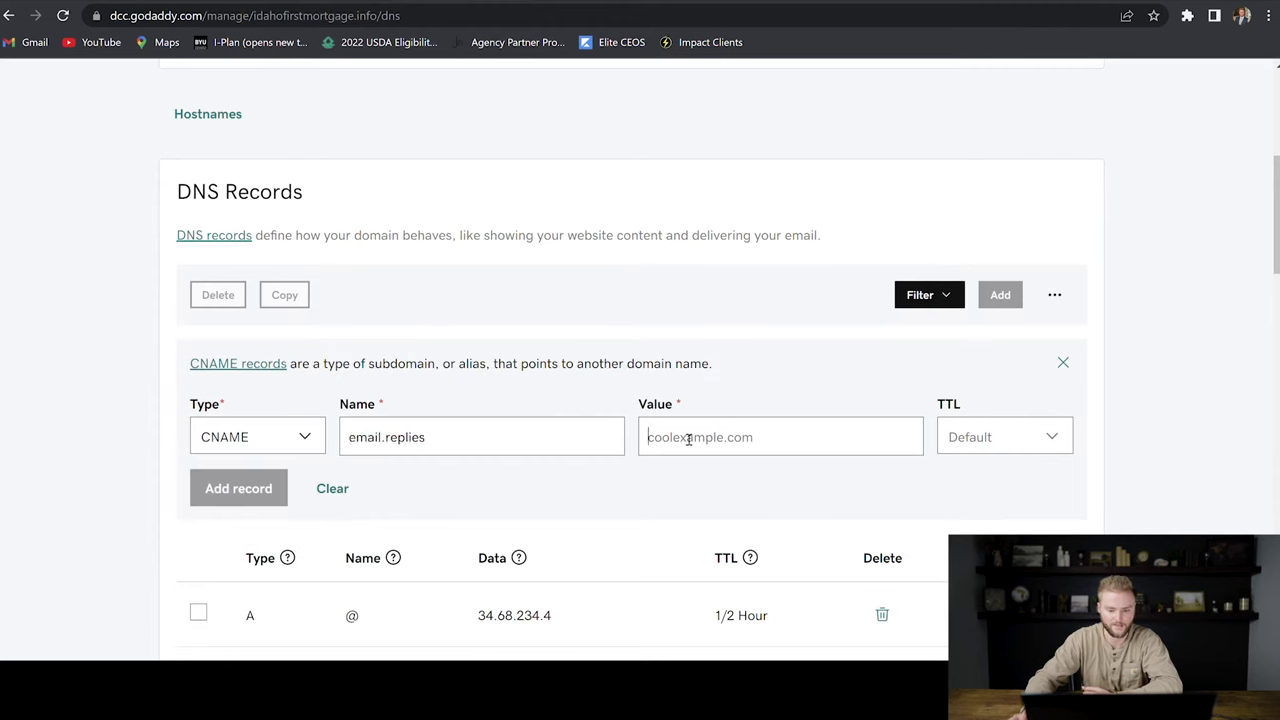
Step: Point the CNAME to mailgun.org with a 1/2 Hour TTL and save it
key(ctrl+Tab)
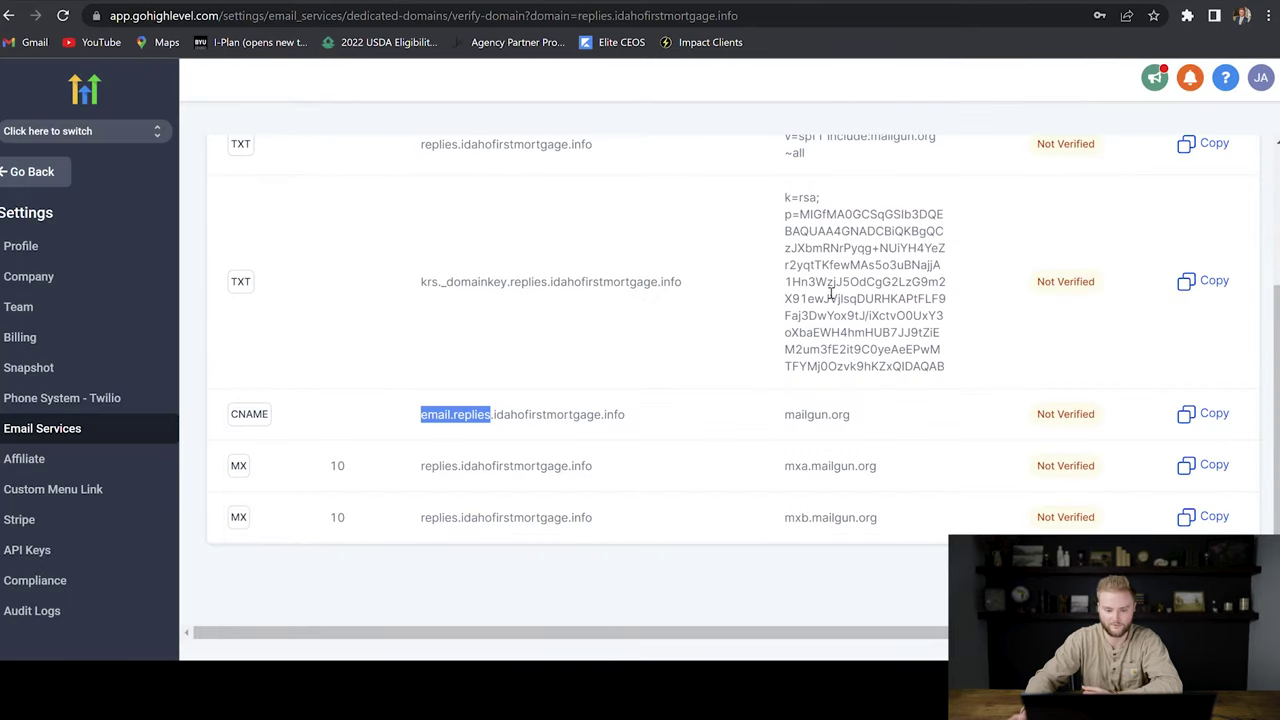
click(1208, 418)
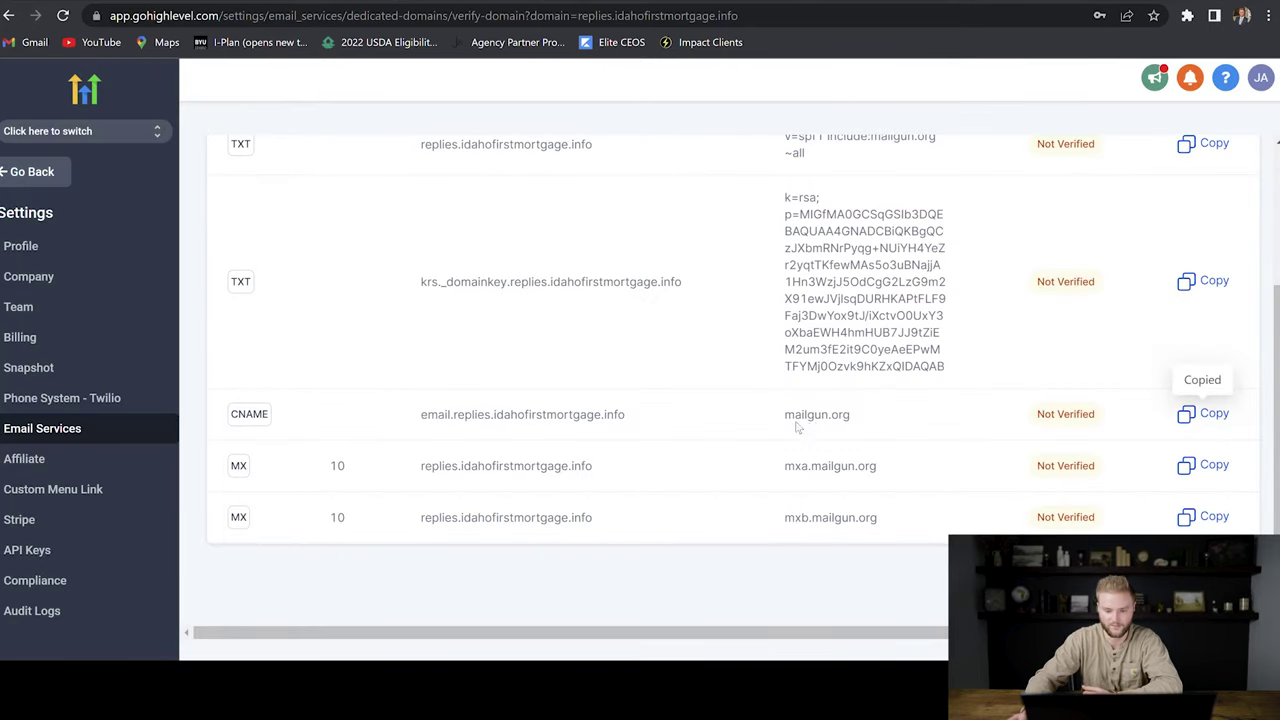
key(ctrl+Tab)
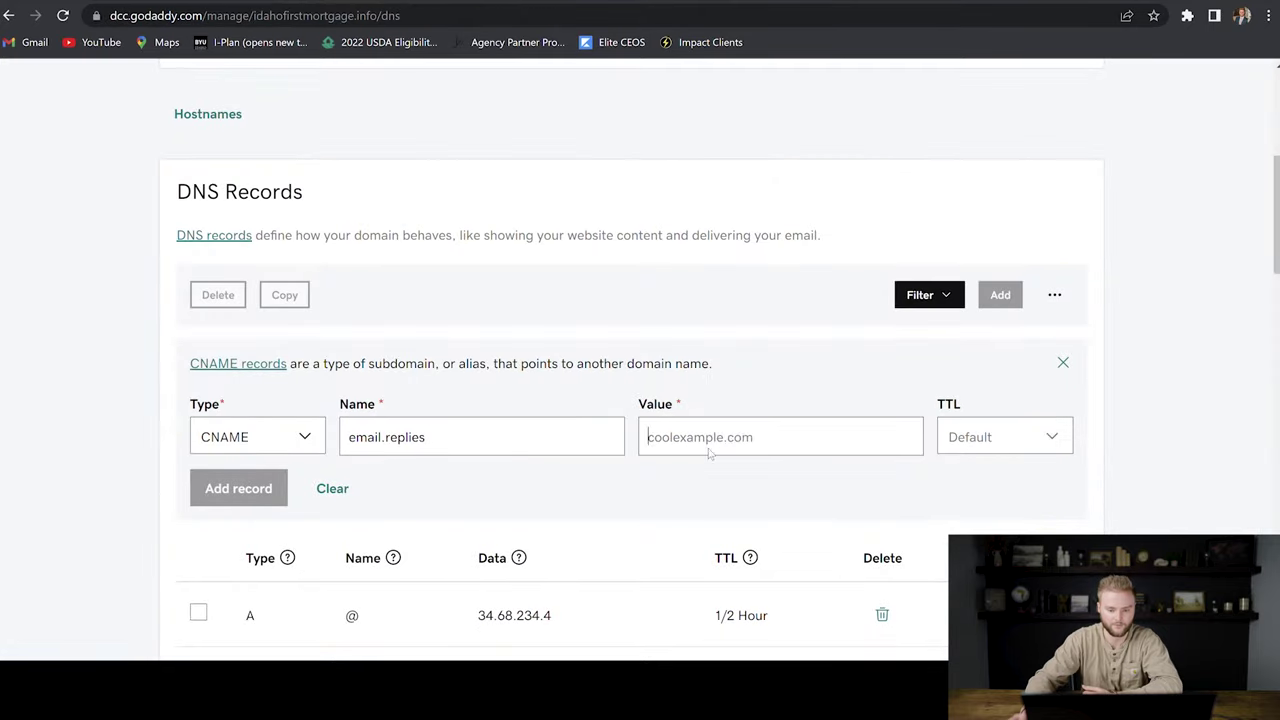
key(ctrl+v)
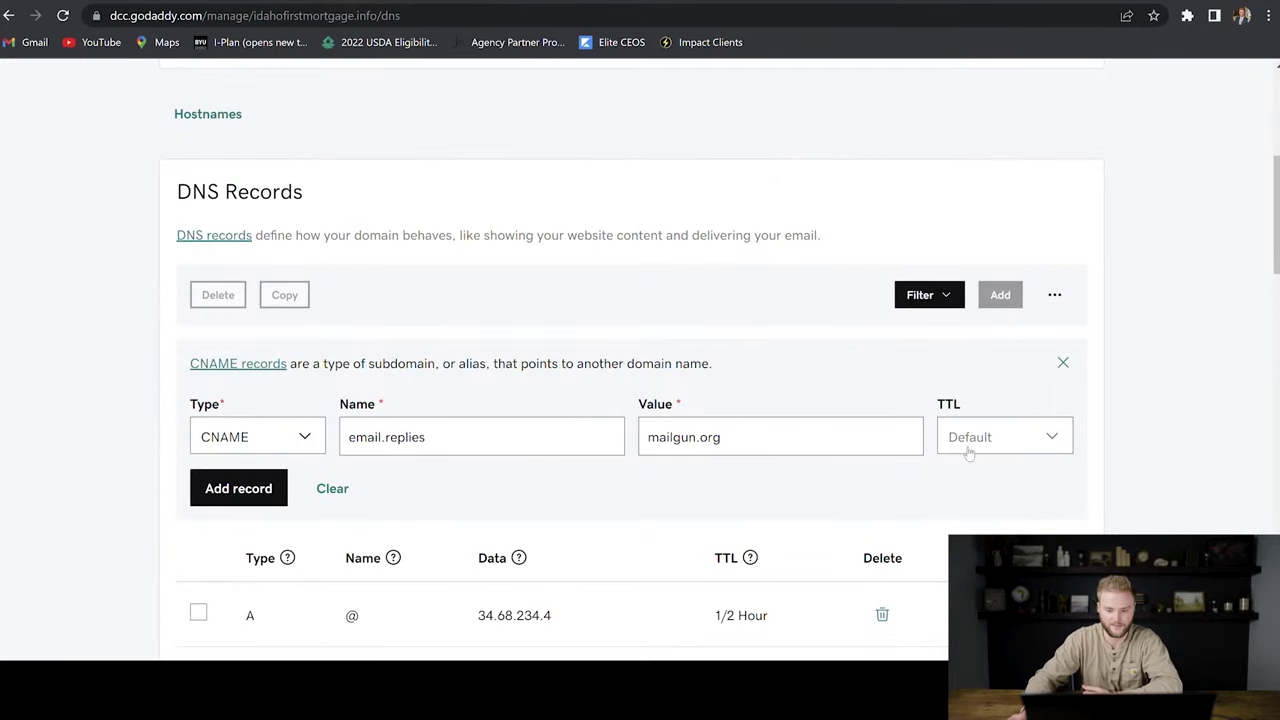
click(1006, 438)
click(1002, 472)
click(250, 488)
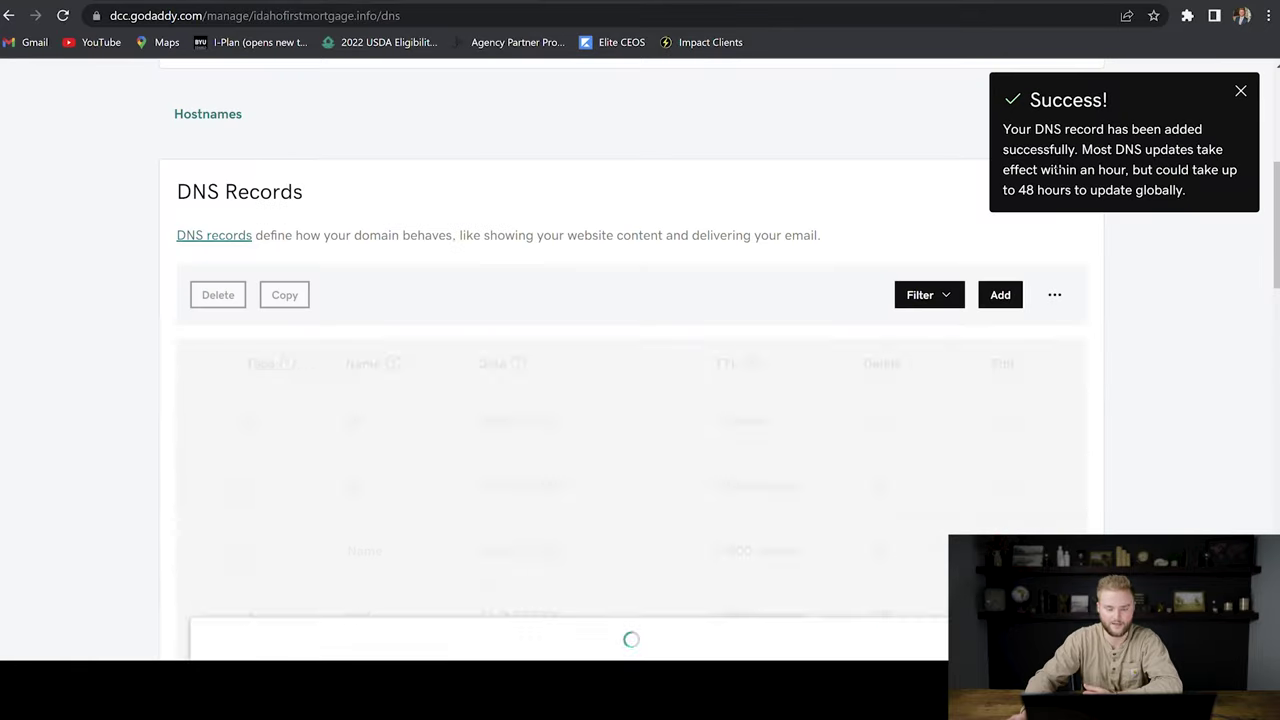
key(ctrl+Tab)
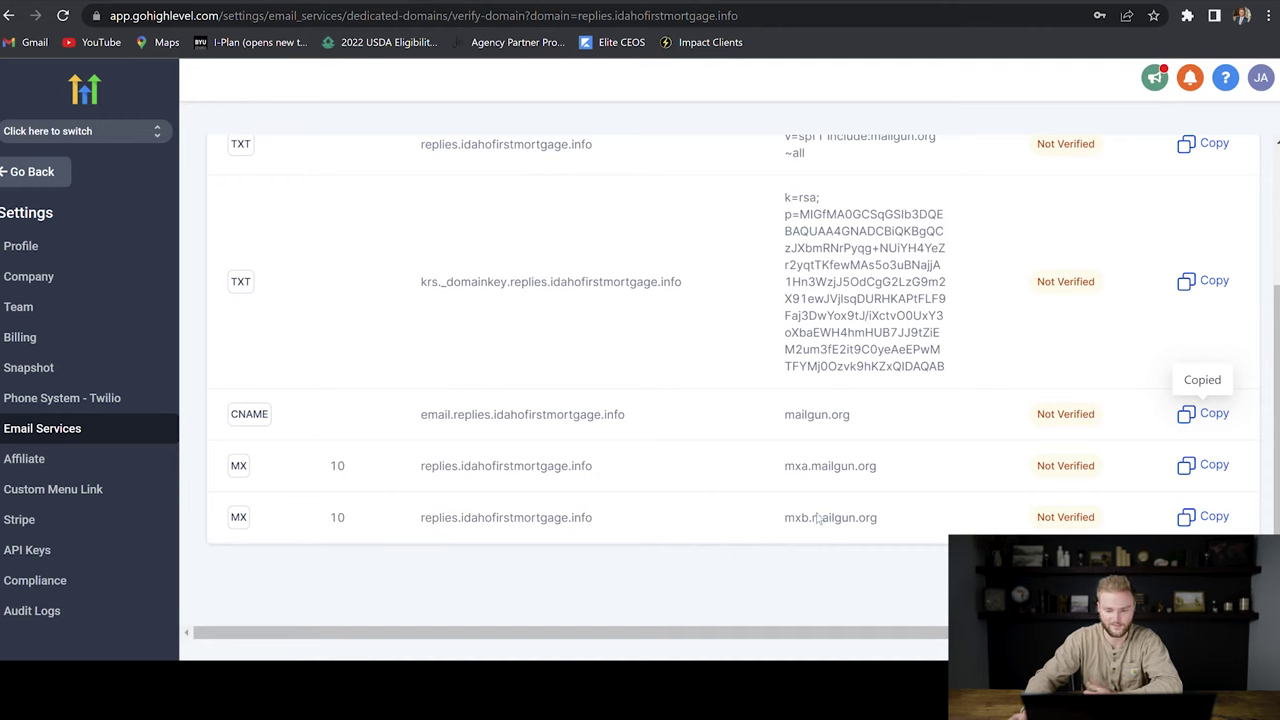
Step: Copy mxa.mailgun.org from HighLevel and start a new MX record in GoDaddy
click(1198, 468)
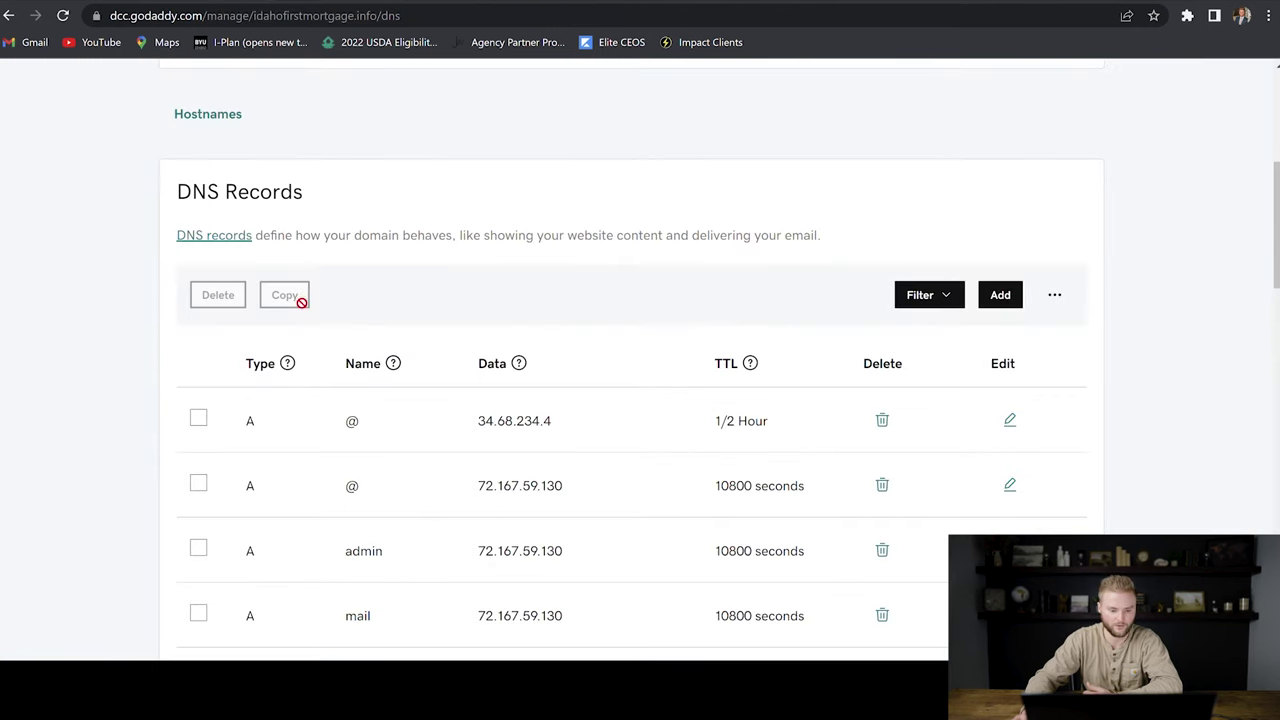
click(1000, 294)
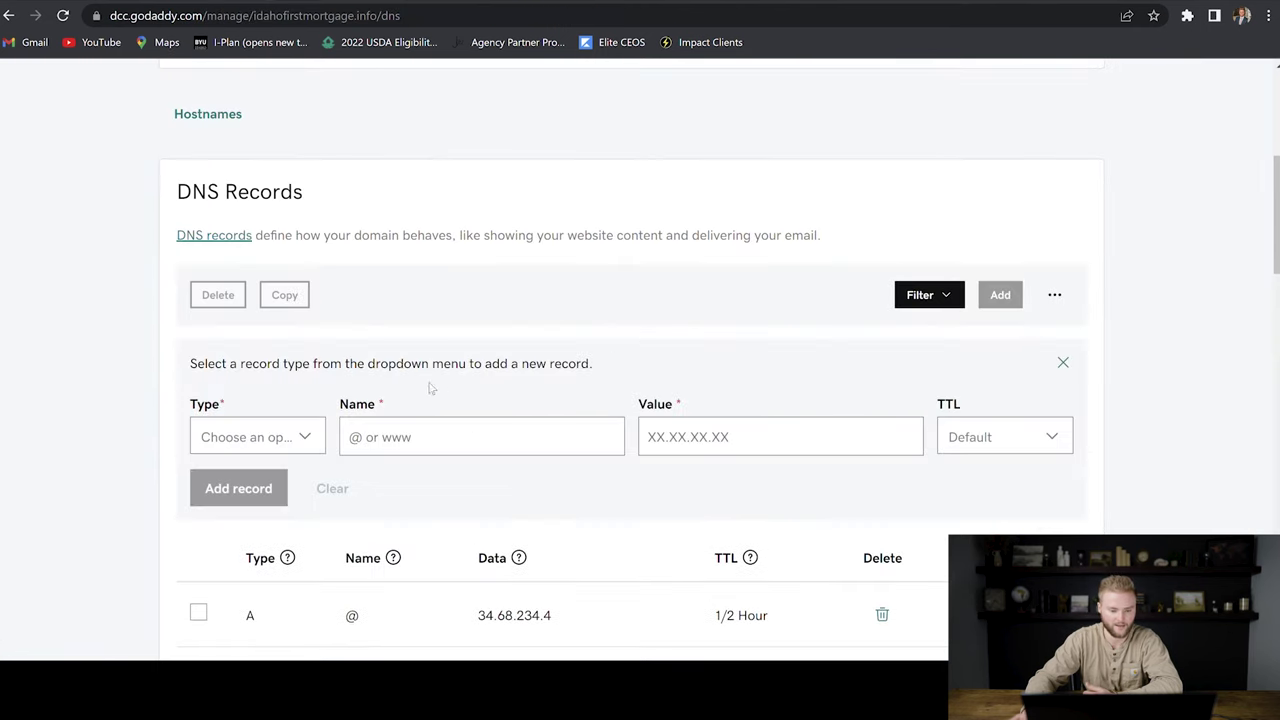
click(304, 436)
scroll(265, 508, down, 1)
click(262, 512)
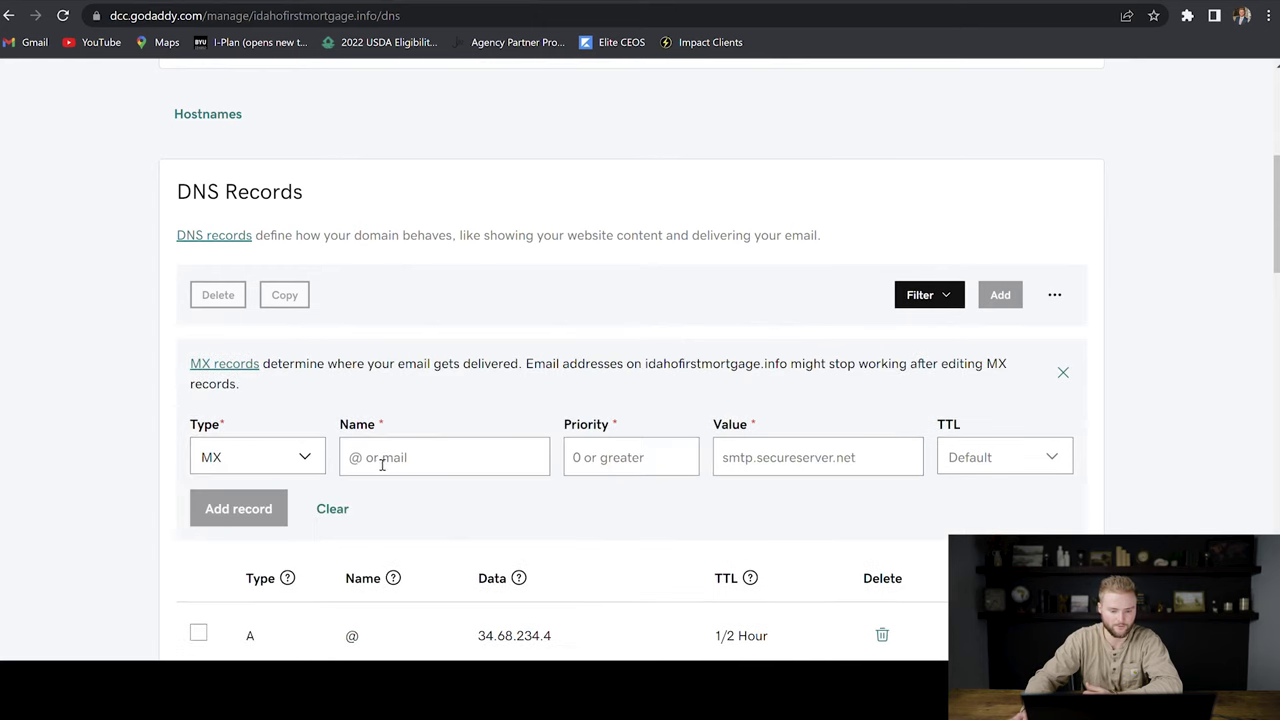
Step: Fill in name replies, priority 10, value mxa.mailgun.org, TTL 1/2 Hour, and save
text(replies)
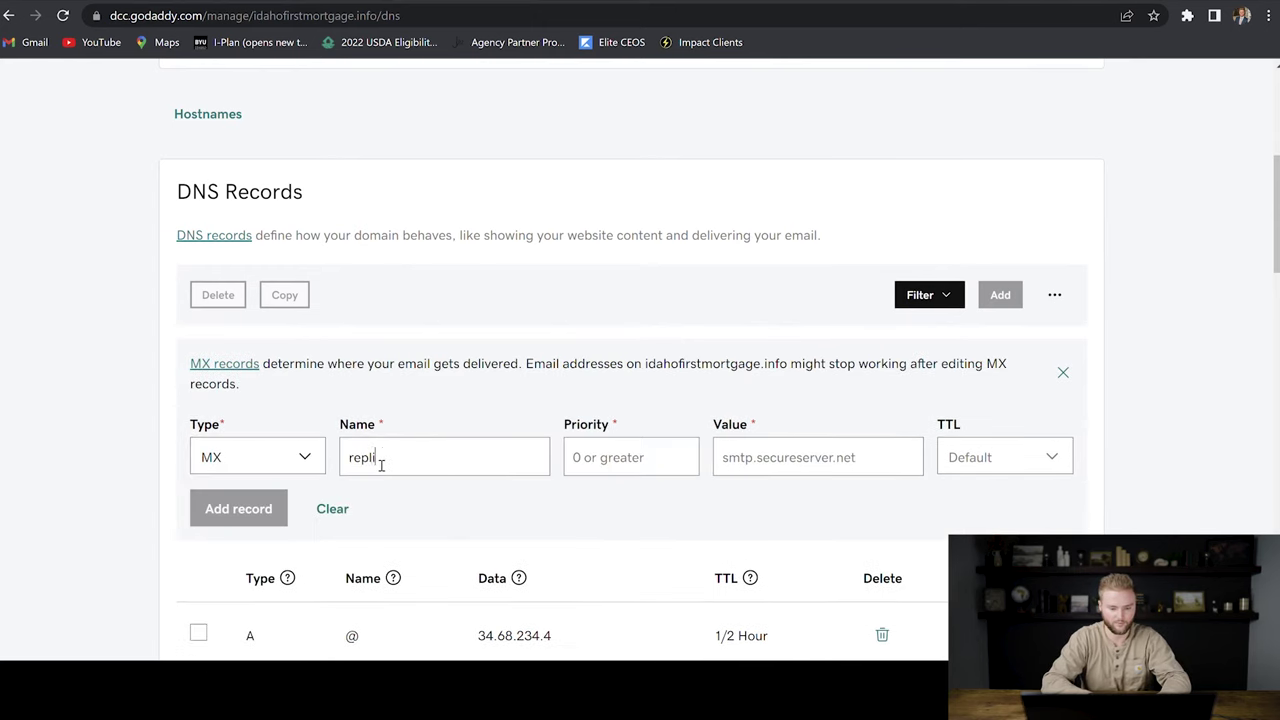
click(621, 466)
text(10)
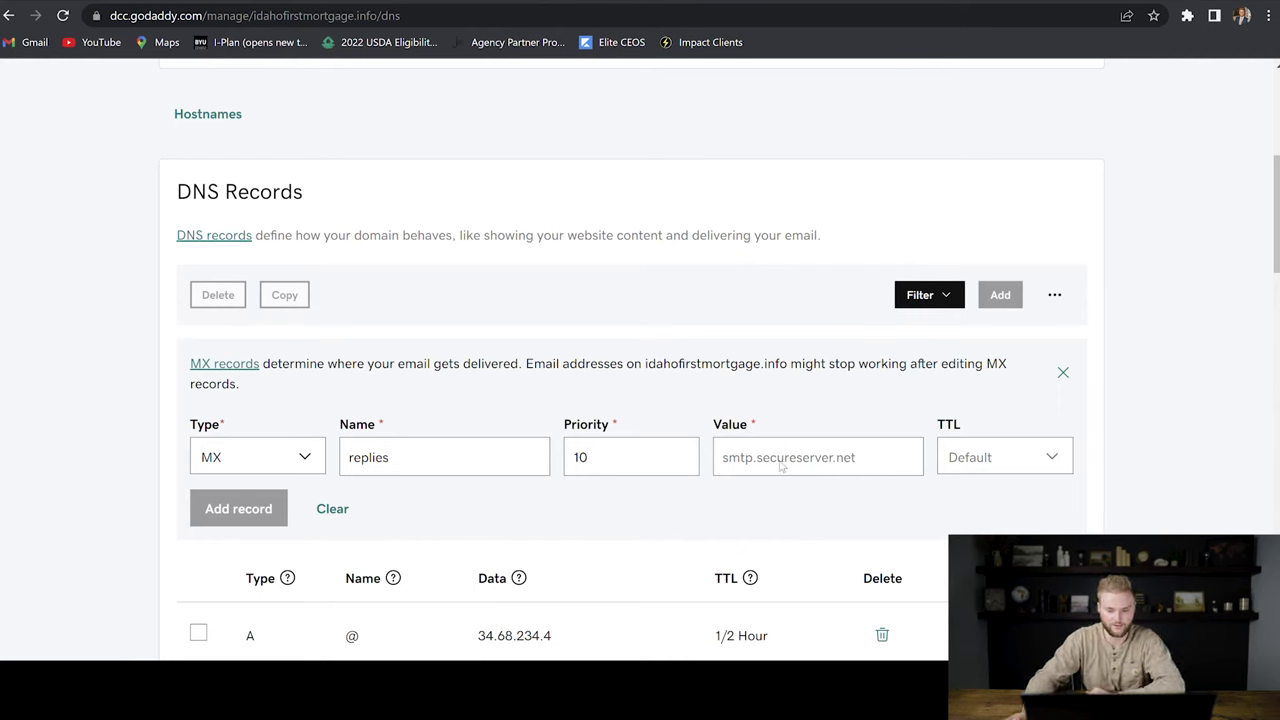
key(ctrl+v)
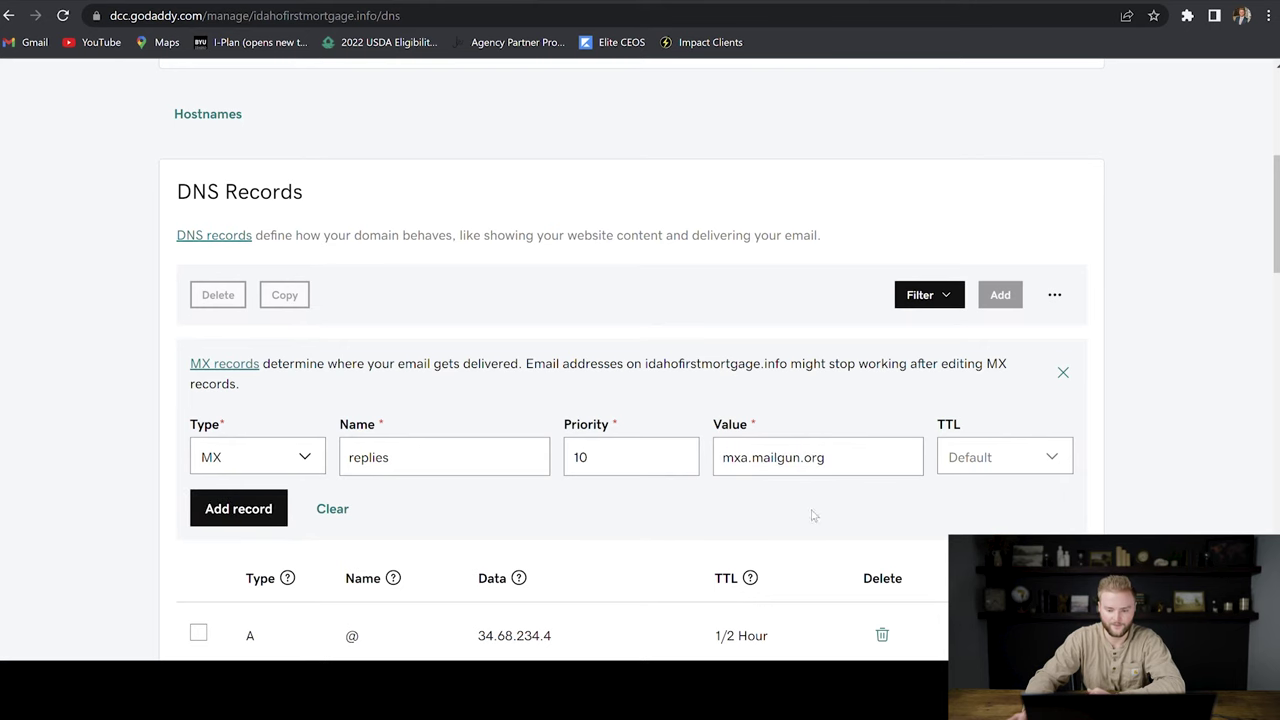
click(991, 462)
click(977, 231)
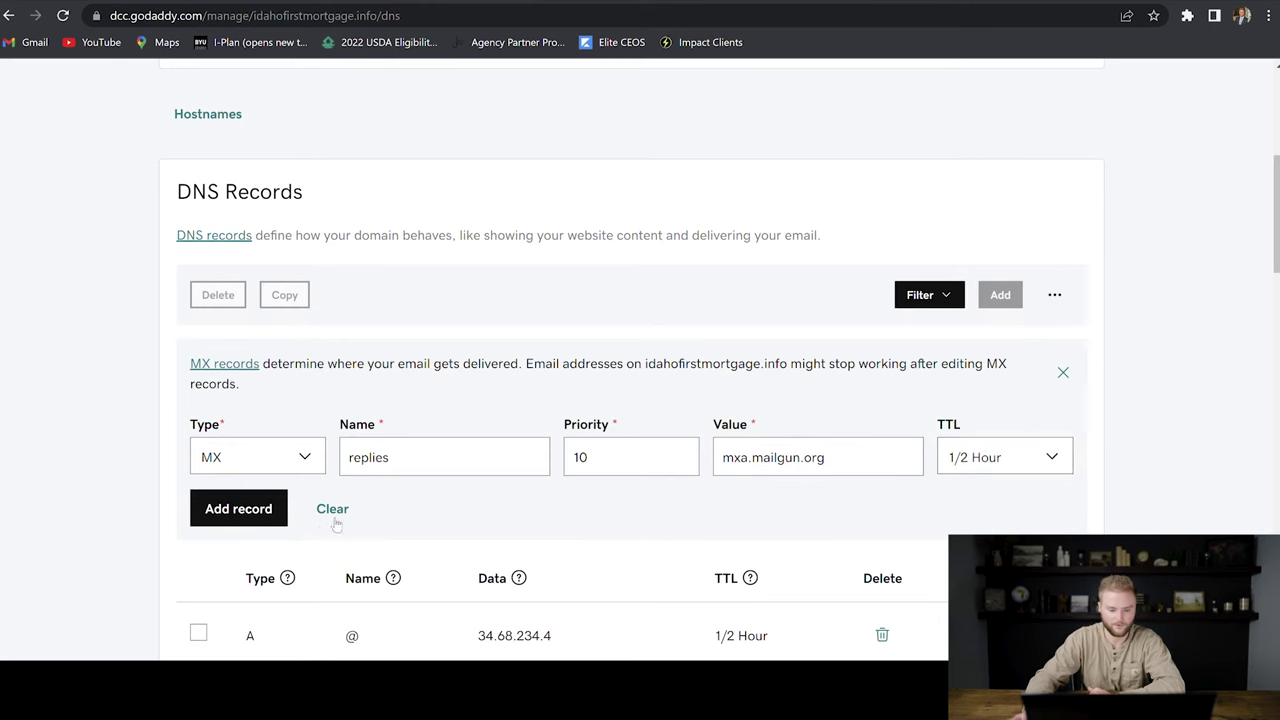
click(240, 512)
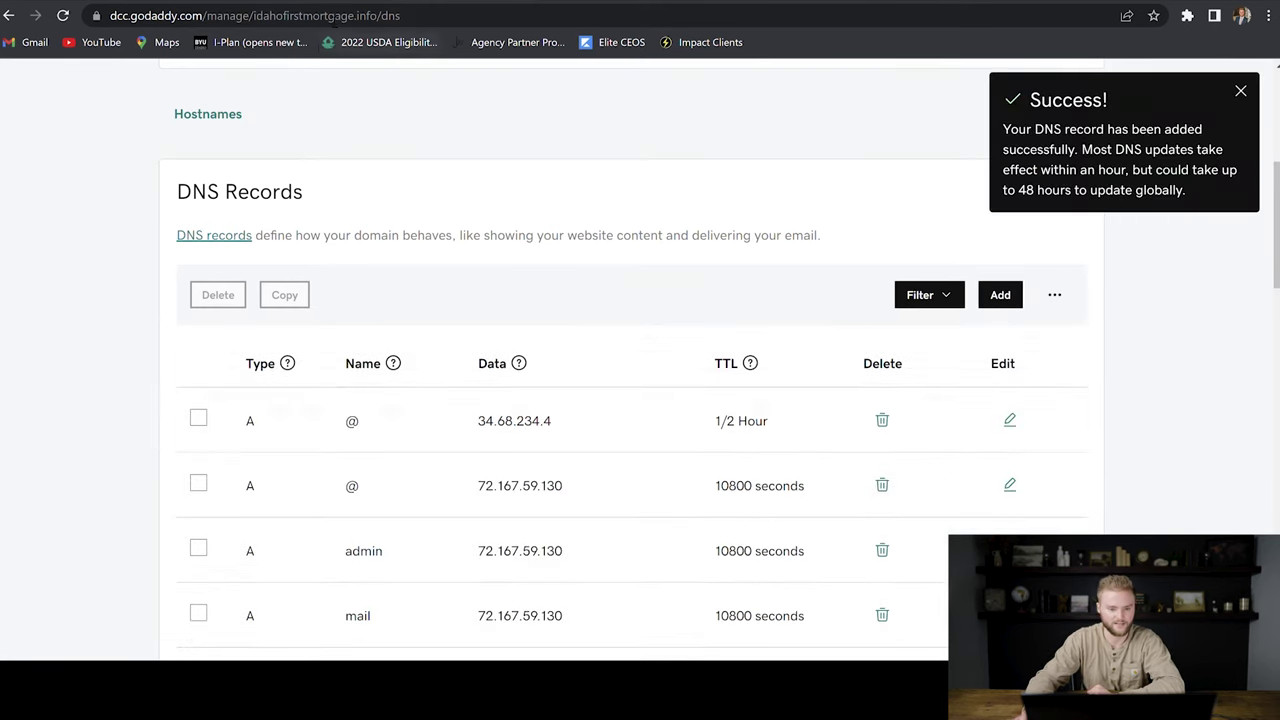
key(alt+Tab)
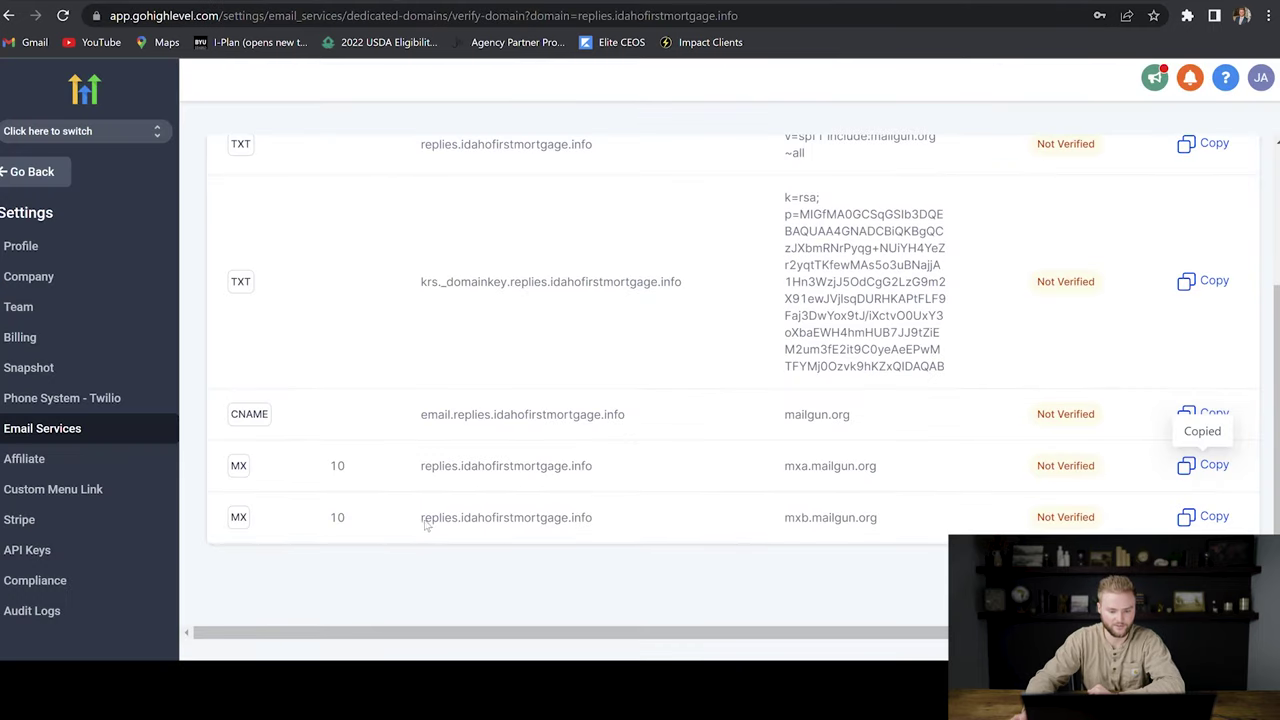
Step: Copy the mxb.mailgun.org value from HighLevel and start a new MX record in GoDaddy
click(1203, 517)
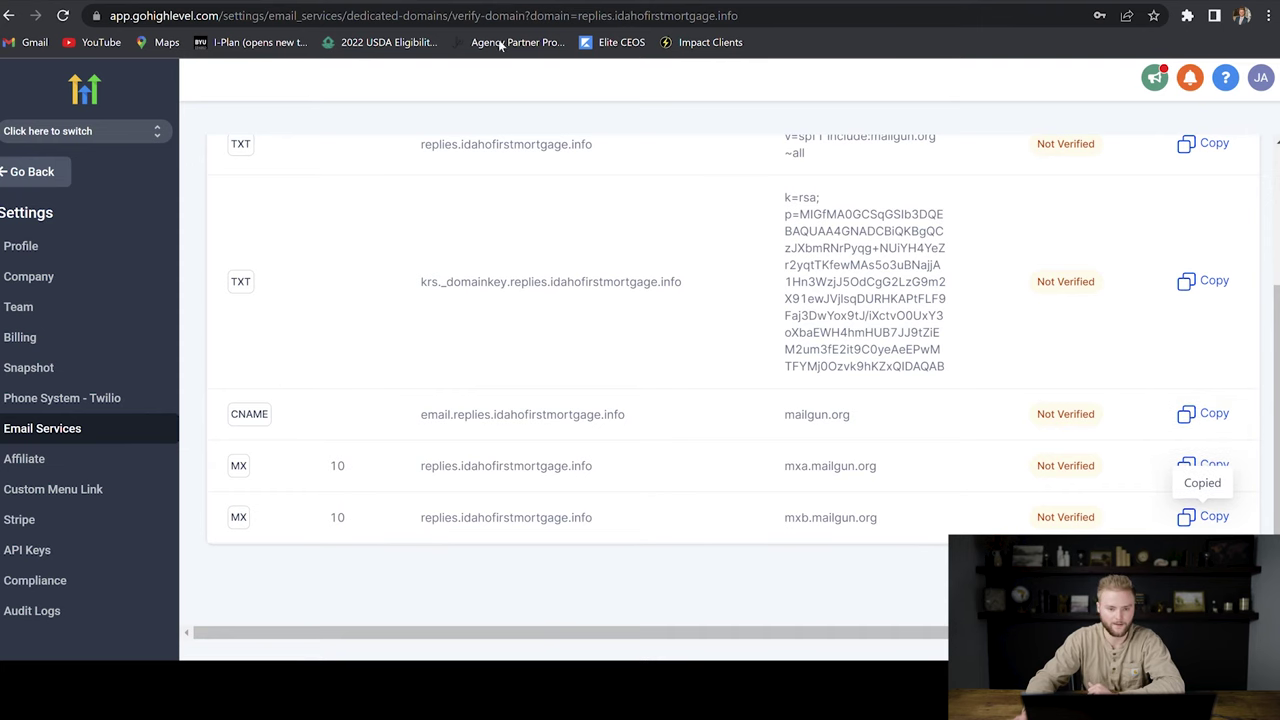
key(alt+Tab)
scroll(518, 288, down, 1)
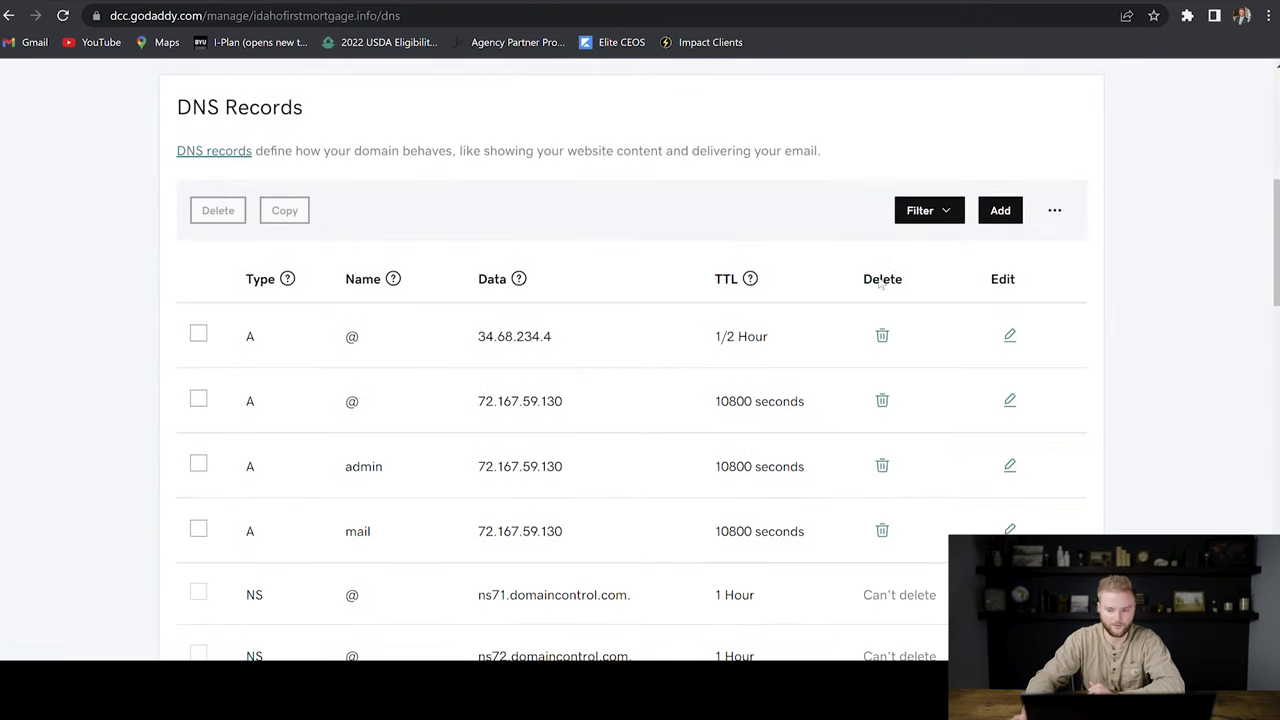
click(1000, 211)
click(229, 360)
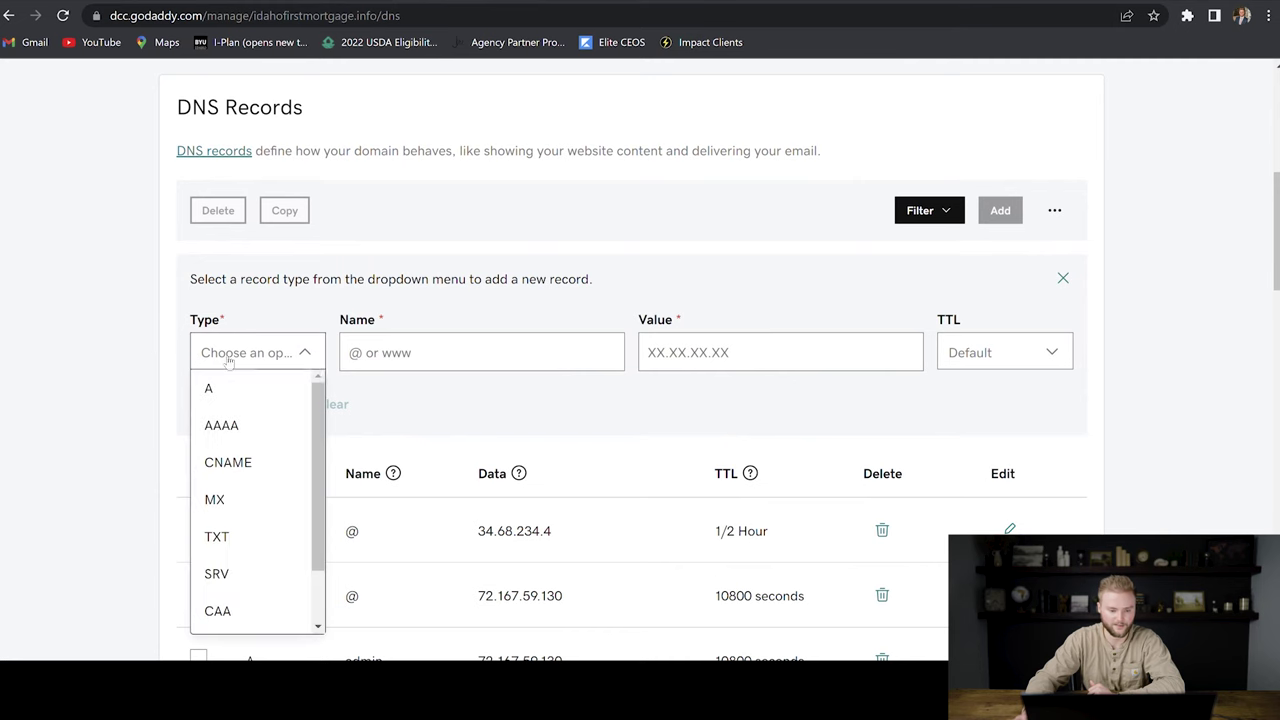
click(261, 494)
Step: Save the MX record with host replies, priority 10, value mxb.mailgun.org and 1/2 Hour TTL
click(385, 378)
text(replies)
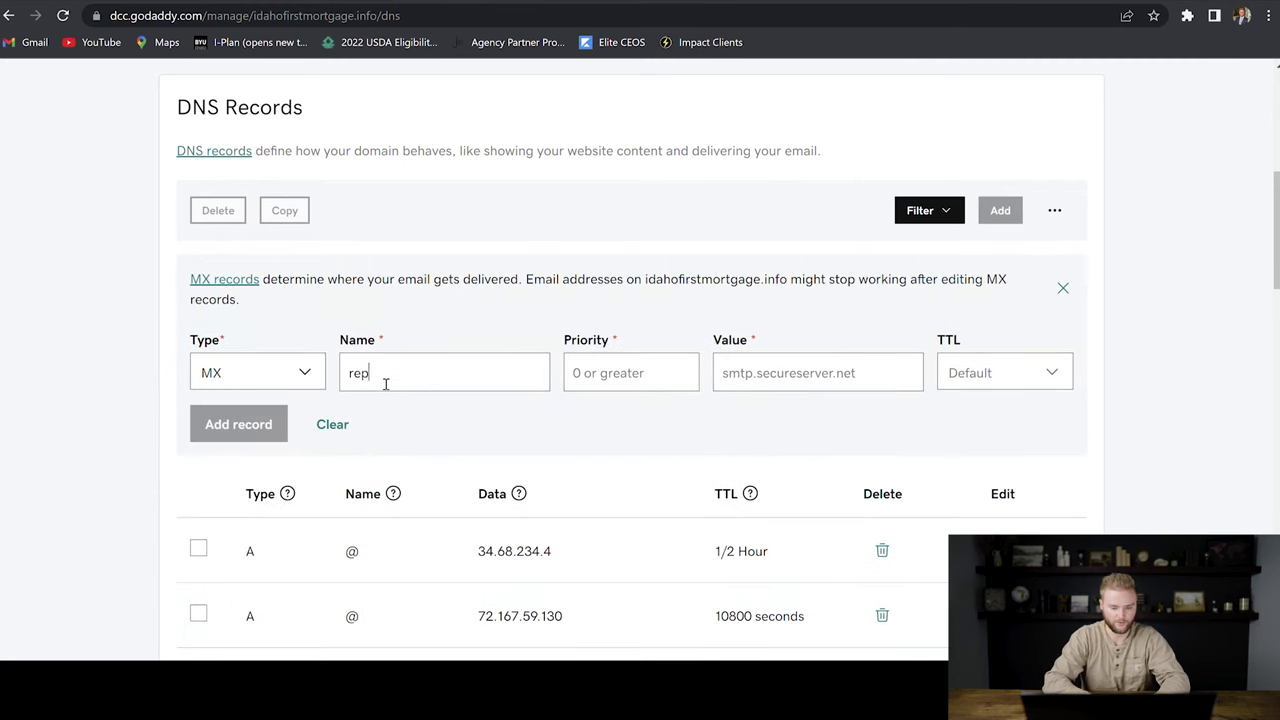
click(589, 378)
text(10)
click(754, 379)
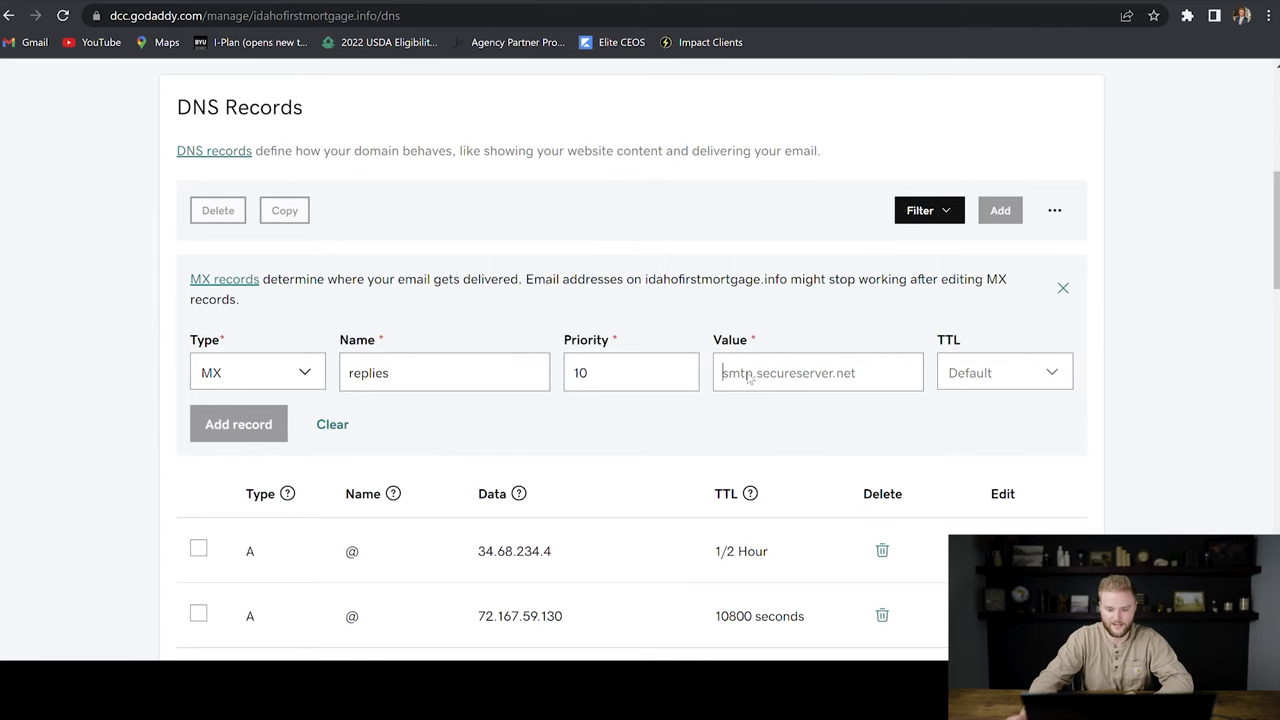
key(ctrl+v)
click(997, 373)
click(975, 408)
click(230, 425)
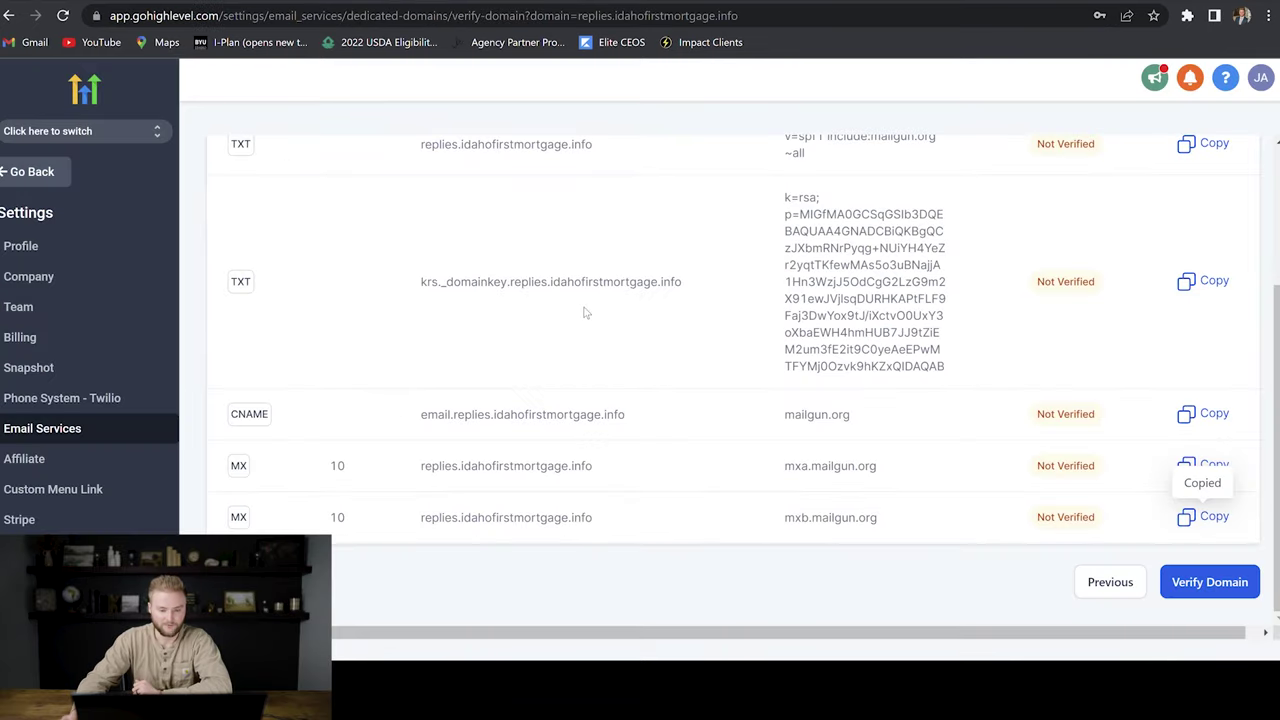
Step: Run Verify Domain twice so the DKIM TXT, CNAME and mxa MX records show Verified
scroll(587, 311, up, 5)
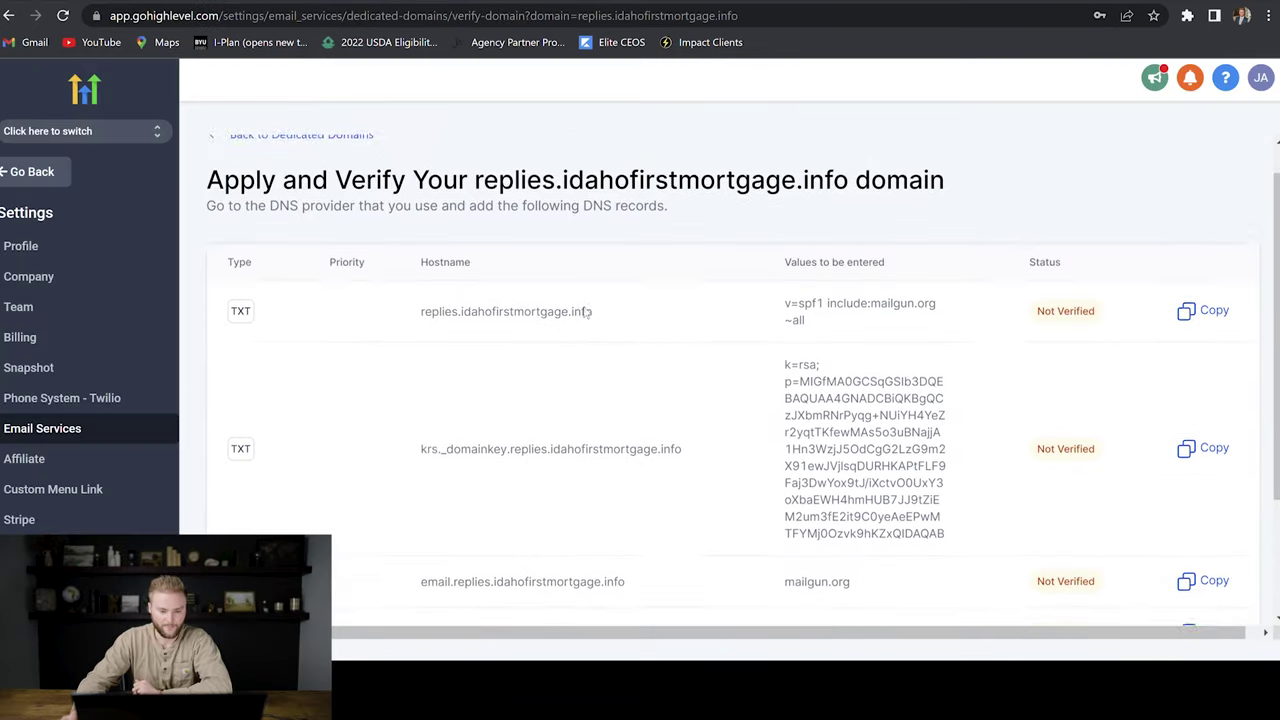
scroll(587, 313, down, 2)
scroll(300, 260, down, 2)
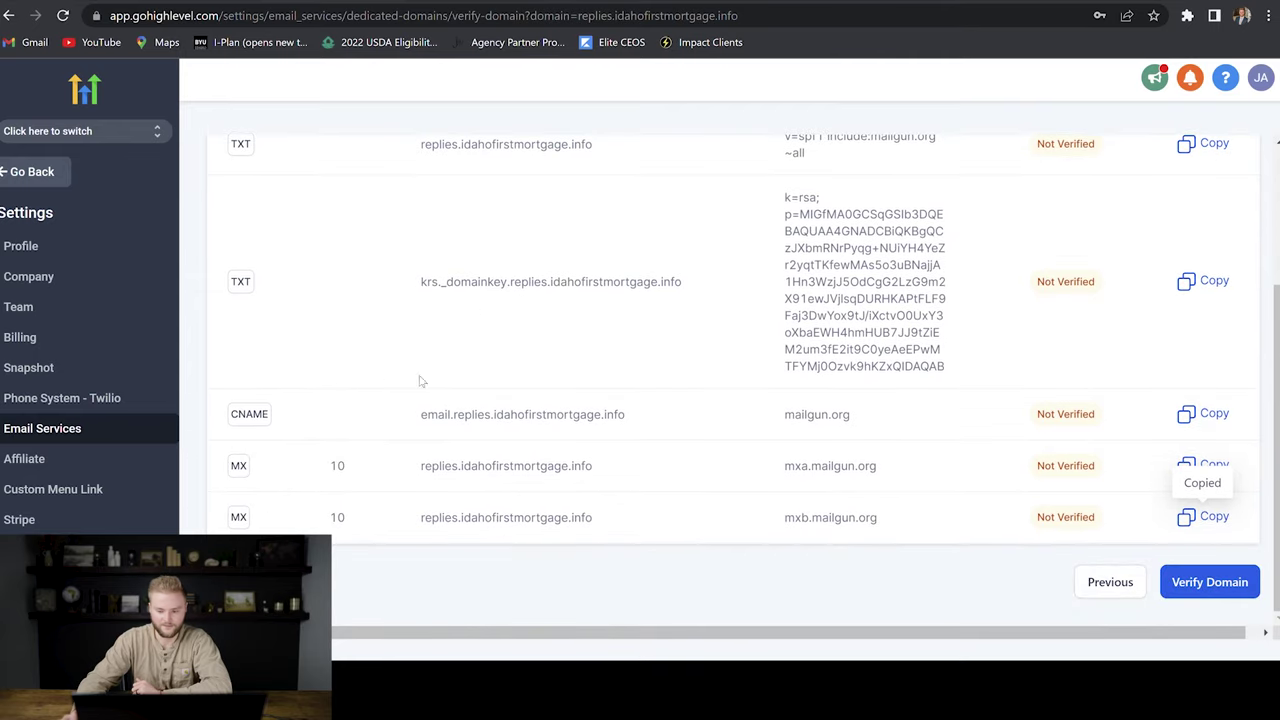
click(1205, 587)
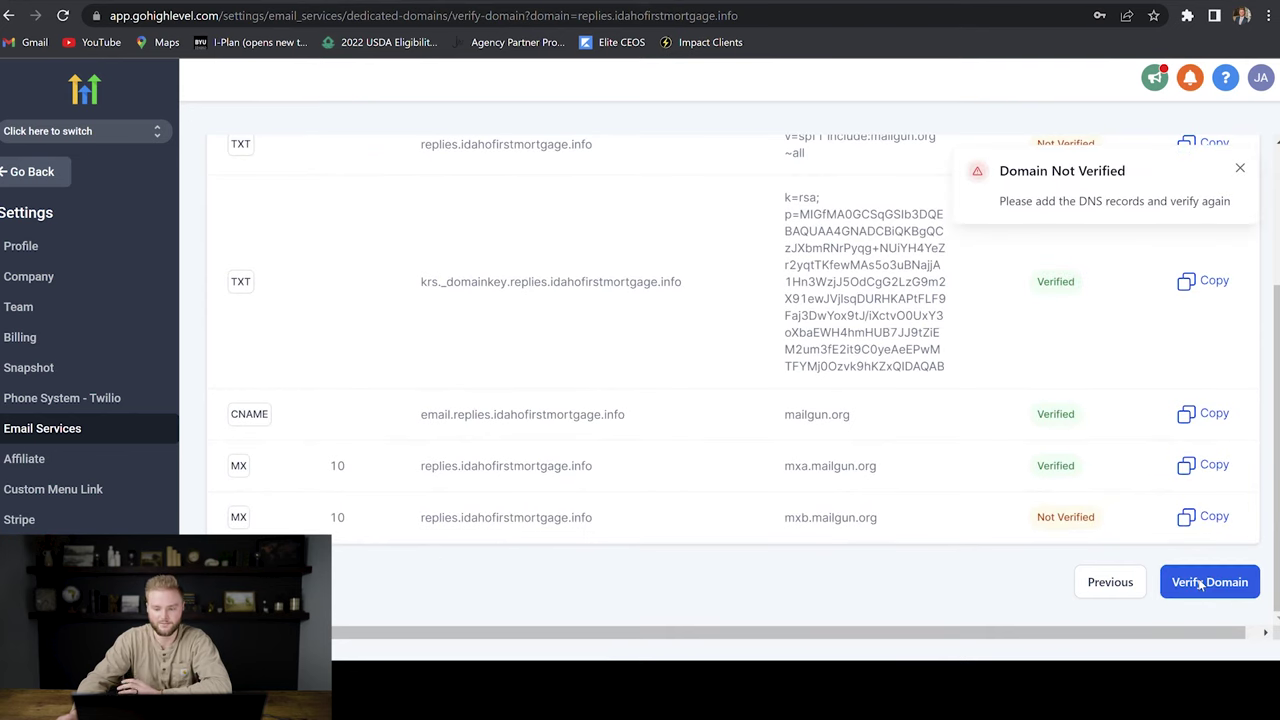
scroll(1073, 392, up, 1)
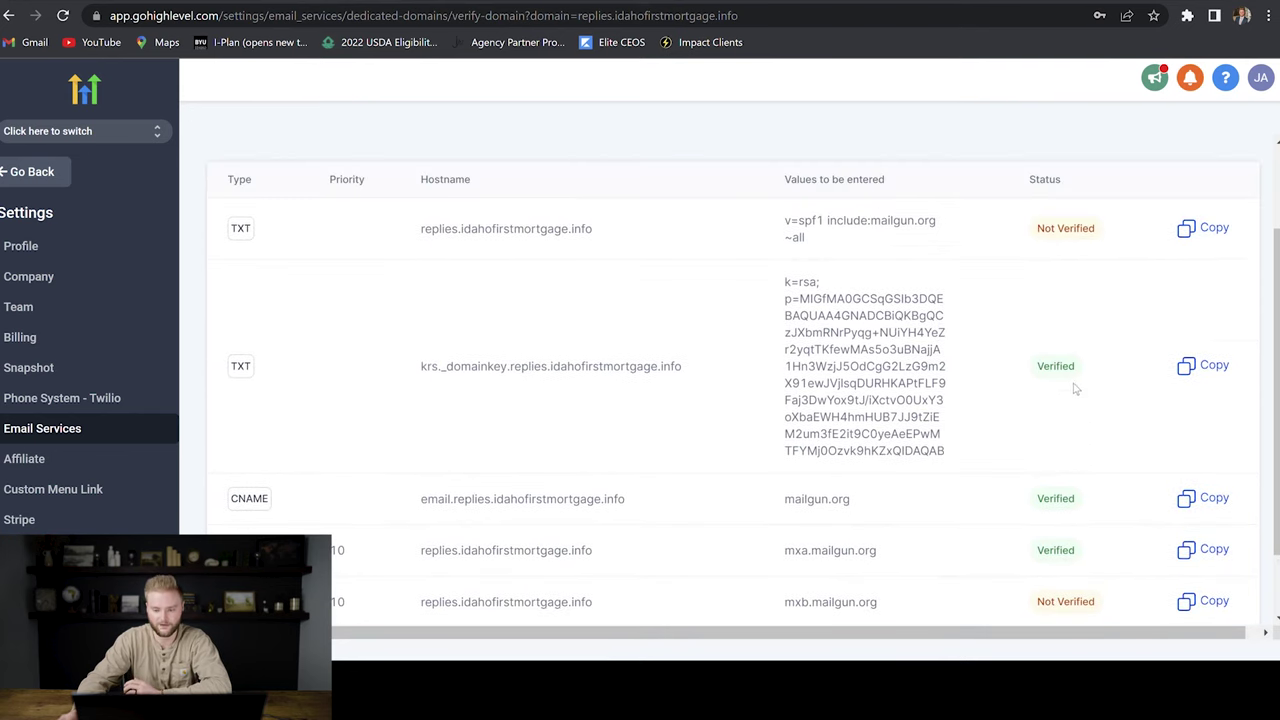
scroll(1063, 275, down, 1)
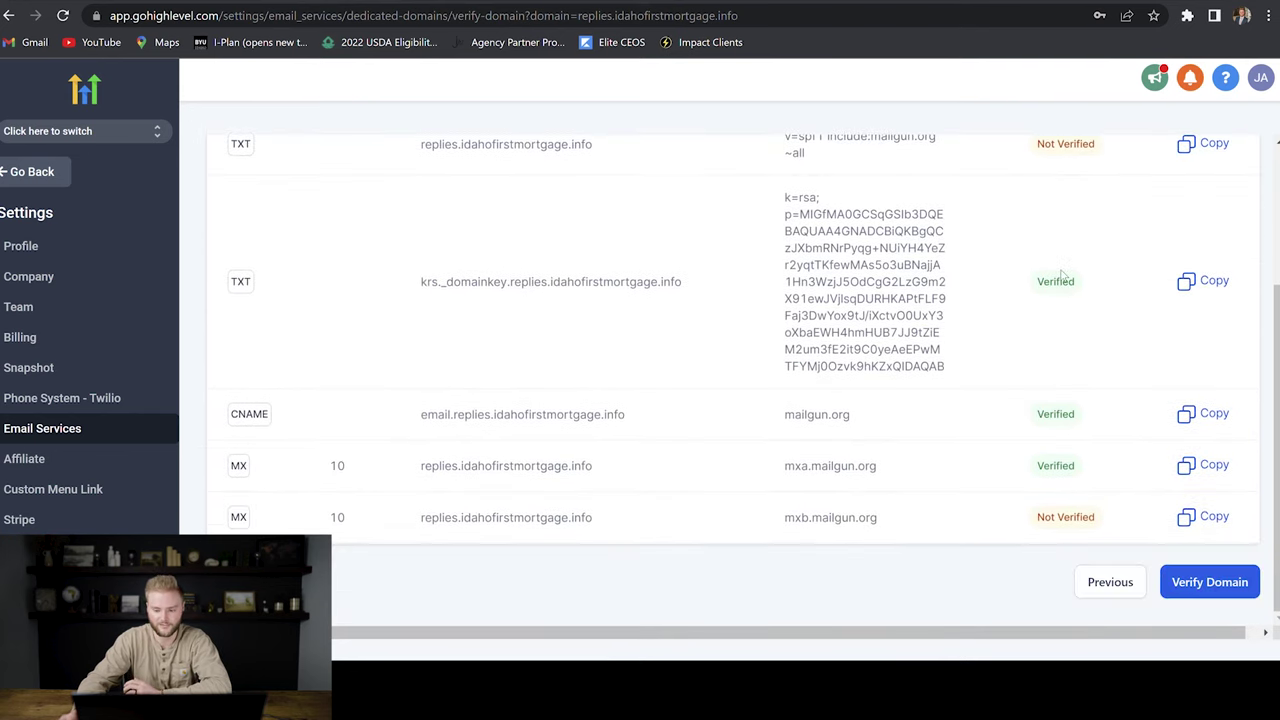
click(1217, 584)
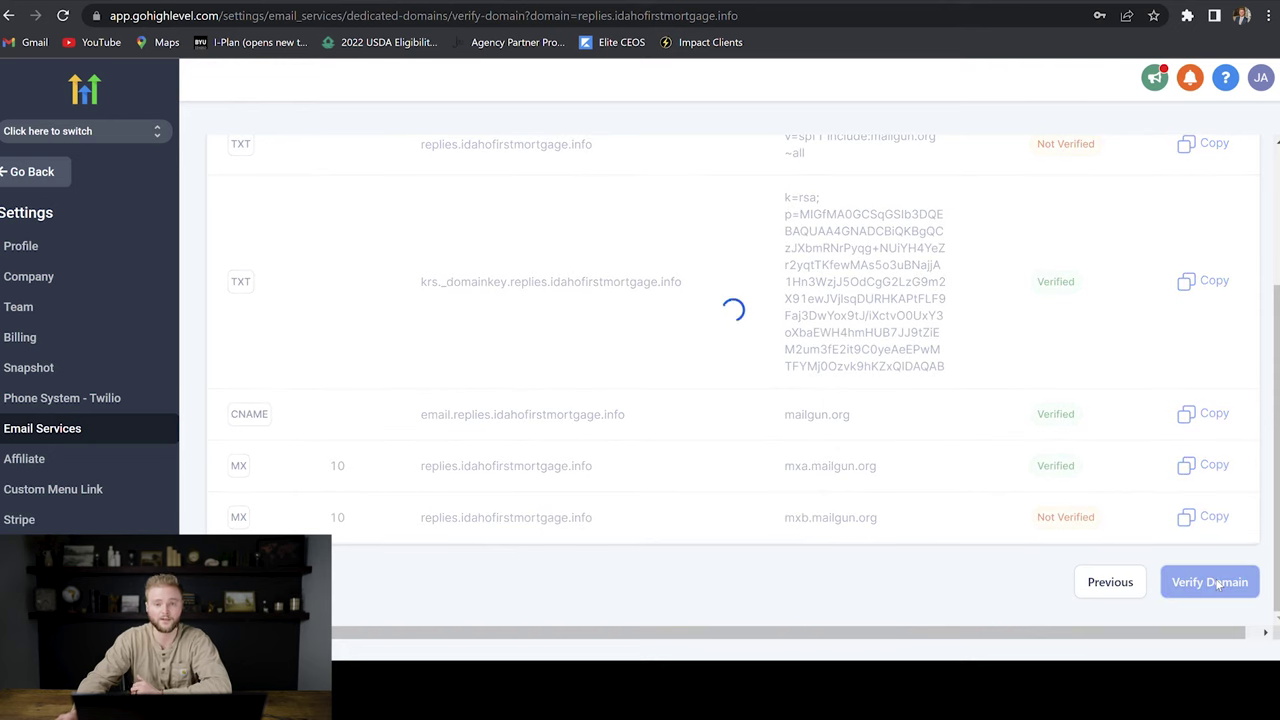